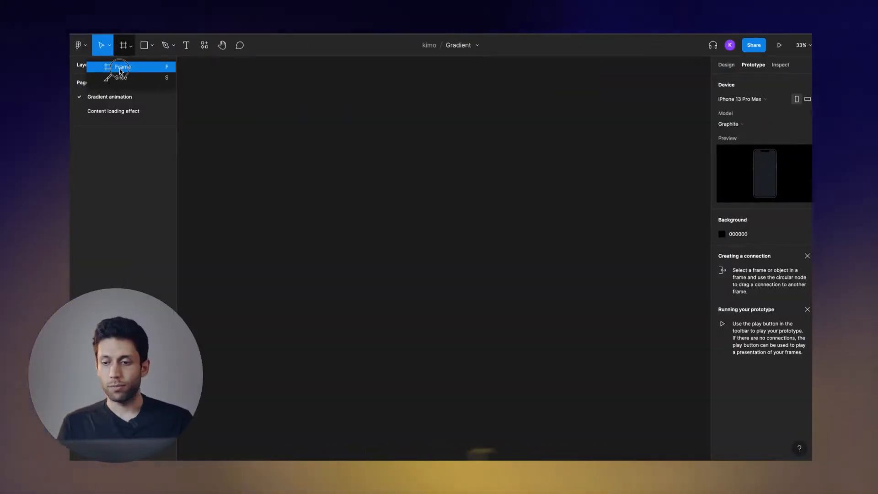
Create an iPhone 13 Pro Max frame on the canvas and rename it Background.
click(137, 64)
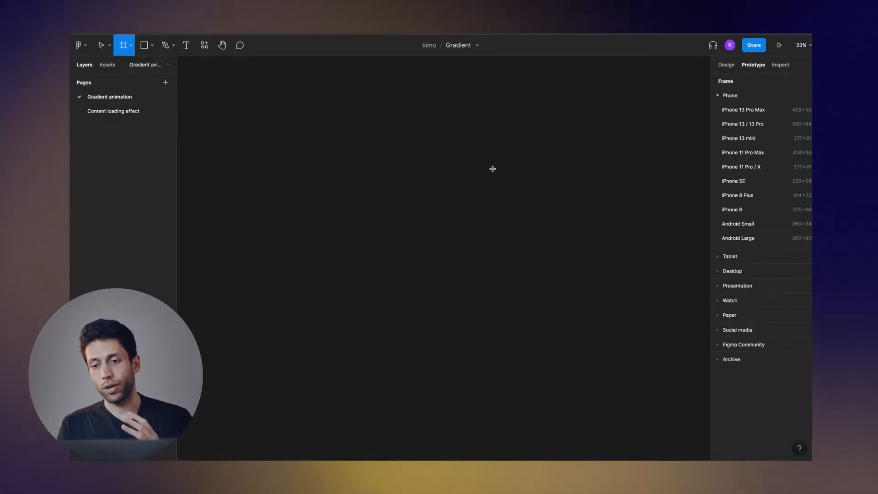
click(742, 109)
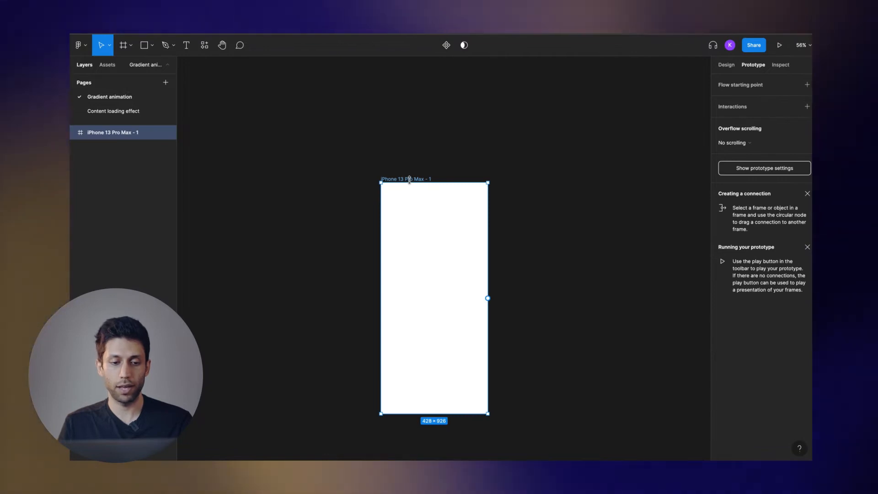
text(Backgr)
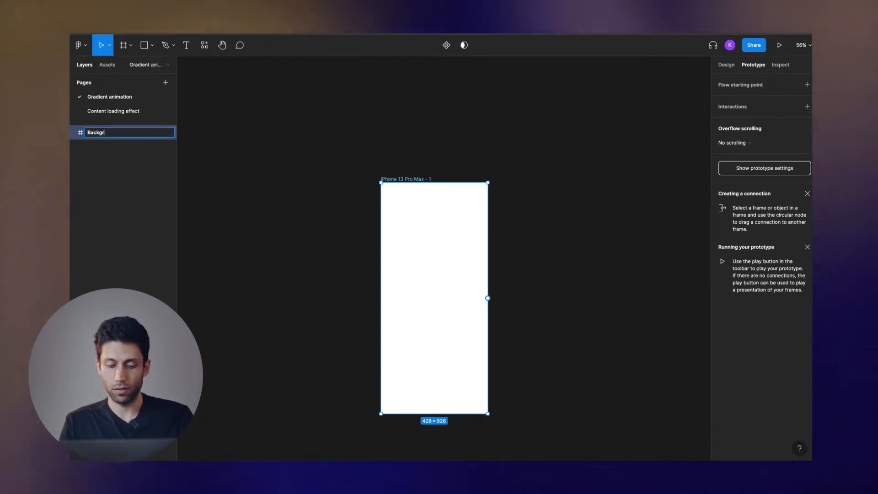
text(ound)
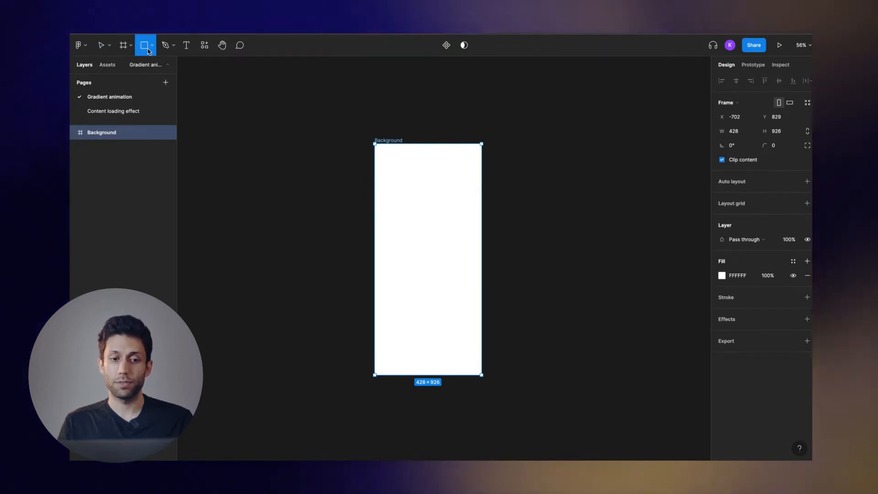
Draw a circle about 327 × 327 inside the Background frame and move it flush with the frame's upper edge, overlapping its left side.
key(o)
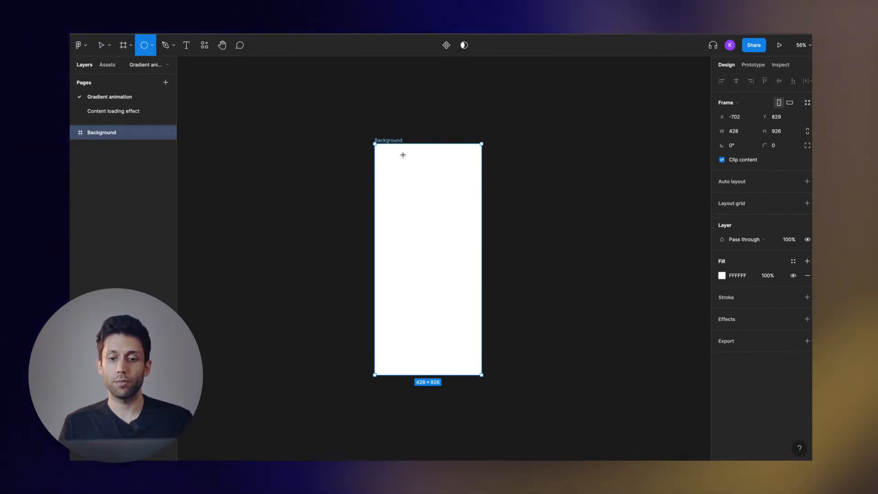
drag(384, 150, 465, 230)
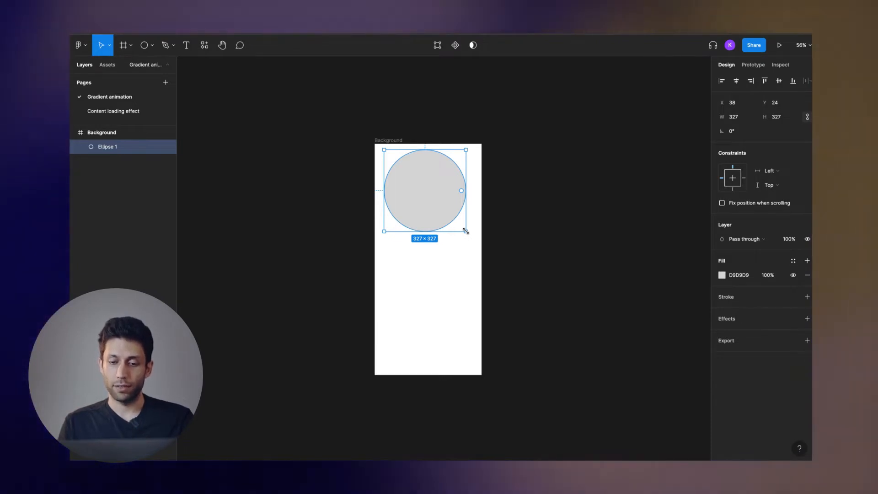
click(440, 193)
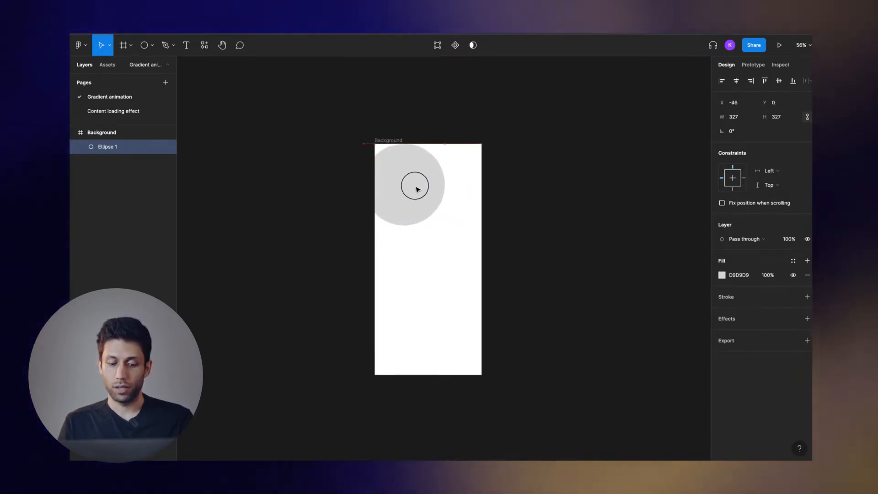
drag(417, 187, 415, 185)
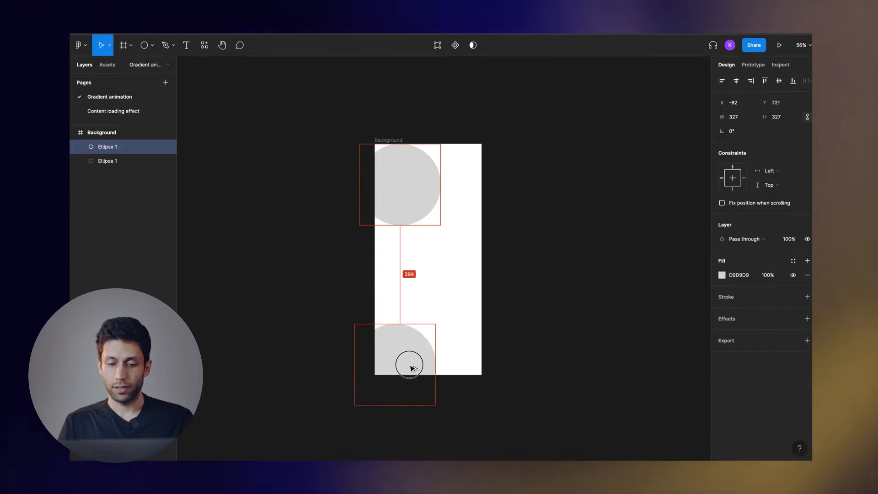
Duplicate the circle until there are four, then resize and spread them so they overlap the Background frame's left and right edges.
drag(411, 367, 411, 367)
drag(436, 323, 474, 276)
drag(452, 336, 416, 334)
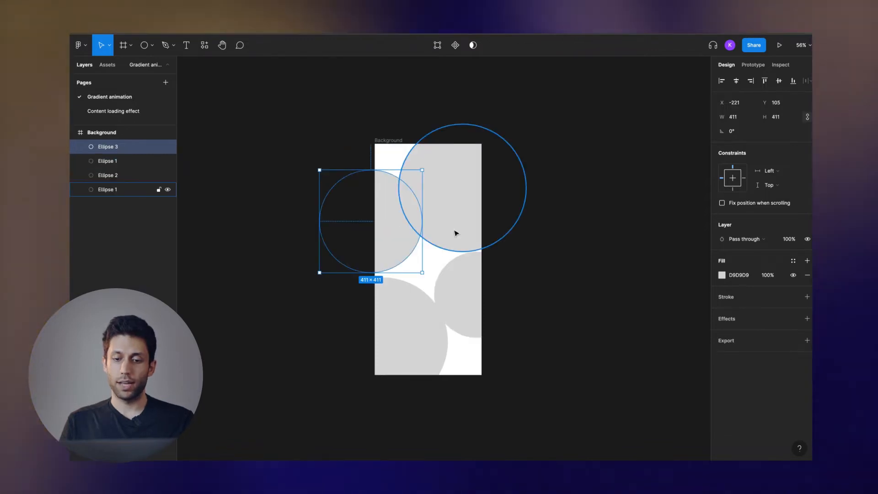
click(455, 231)
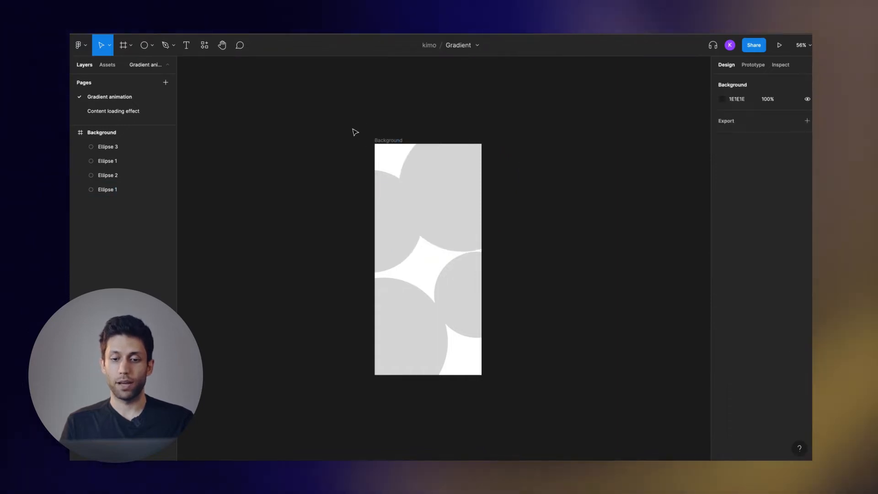
Set the Background frame's fill to dark purple 3E236A.
click(381, 141)
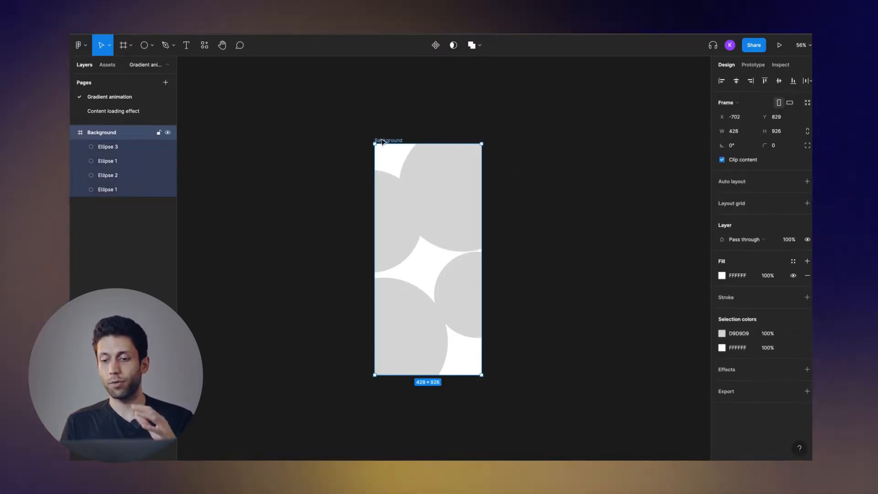
click(722, 275)
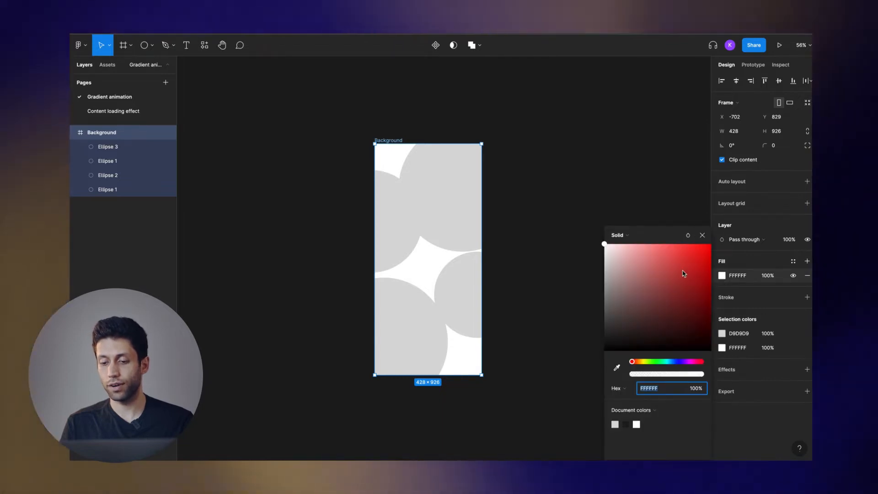
drag(673, 364, 684, 364)
click(712, 287)
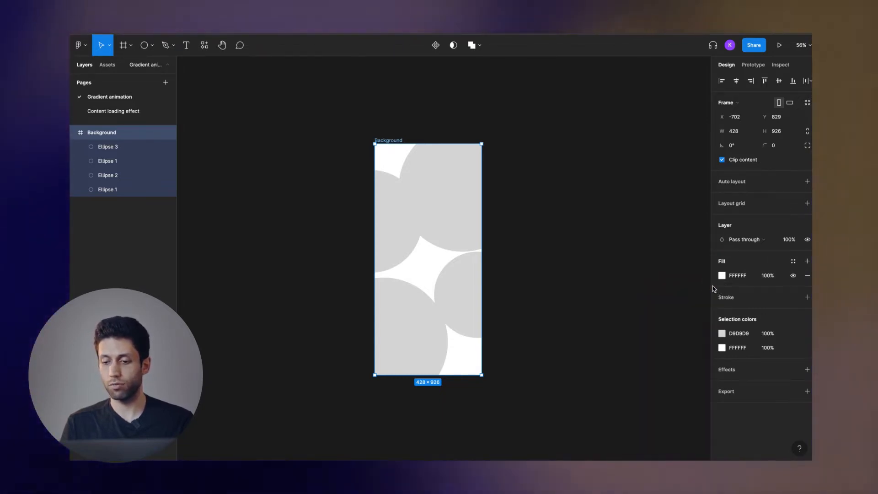
click(721, 275)
click(688, 359)
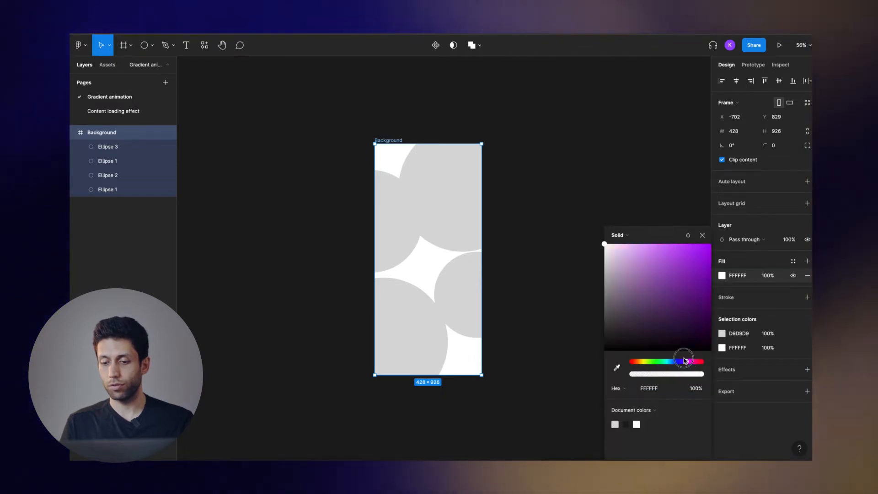
drag(684, 361, 683, 360)
drag(704, 296, 676, 306)
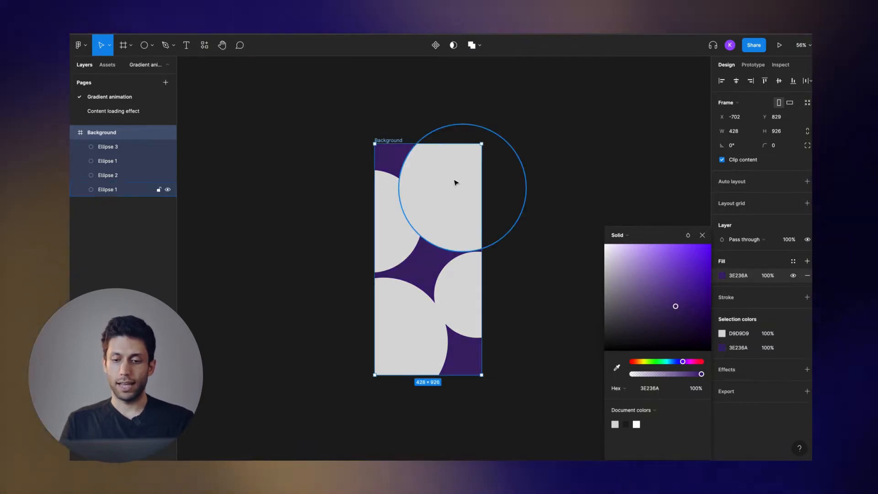
Set the fill of the large upper-right circle to bright purple C751FF.
click(455, 183)
click(722, 276)
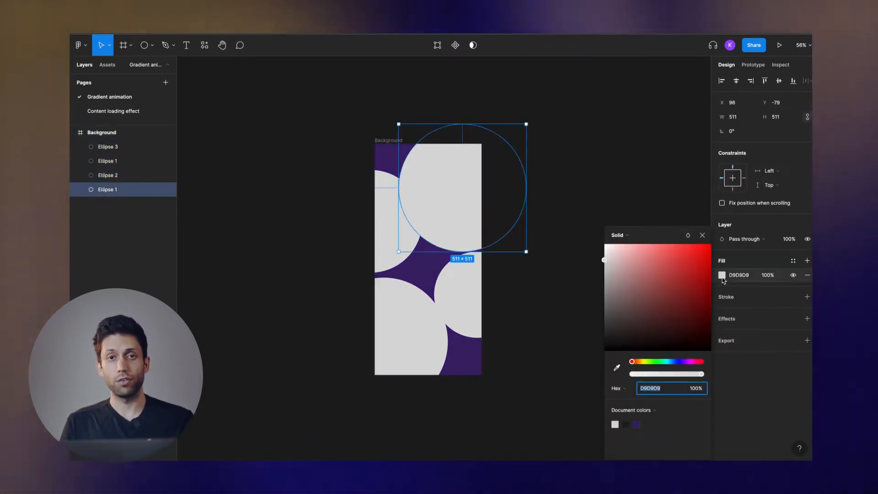
click(690, 361)
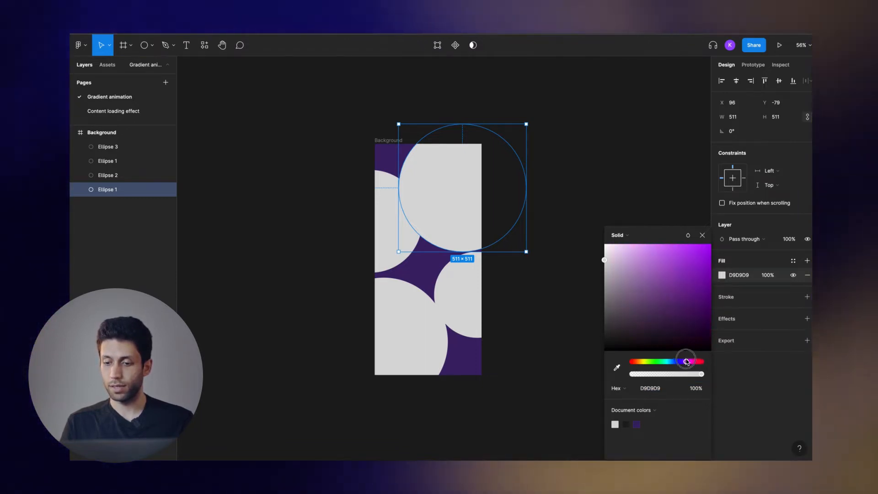
click(695, 262)
mouse_move(679, 249)
mouse_down()
mouse_move(675, 244)
mouse_move(690, 249)
mouse_move(677, 244)
mouse_up()
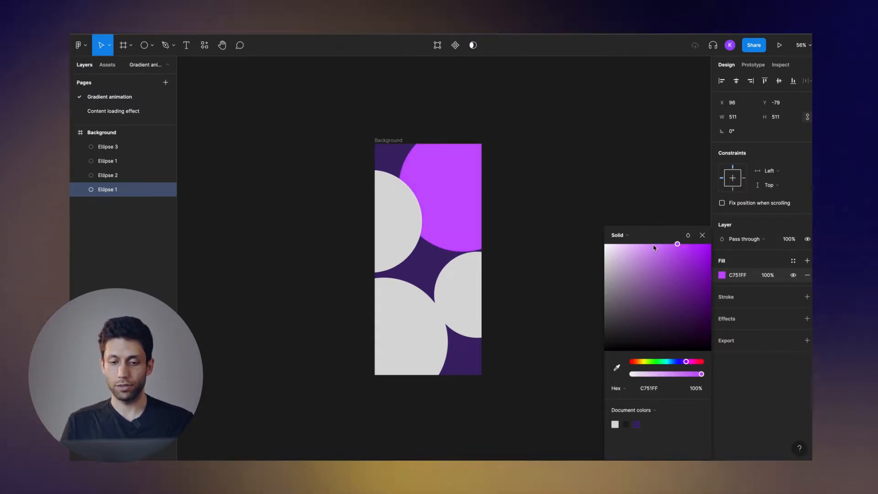
Fill the upper-left circle with pink FF30B9, the lower-left one with magenta CB06DC and the lower-right one with purple 8F32BA.
click(390, 223)
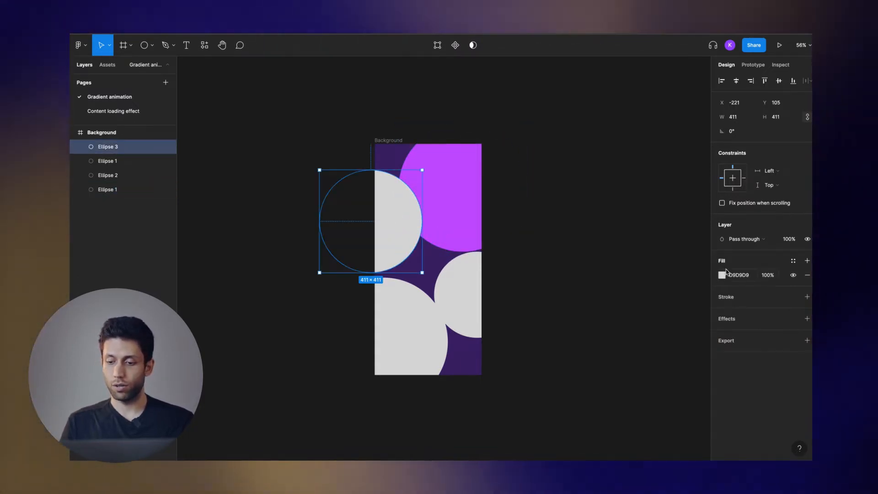
click(722, 275)
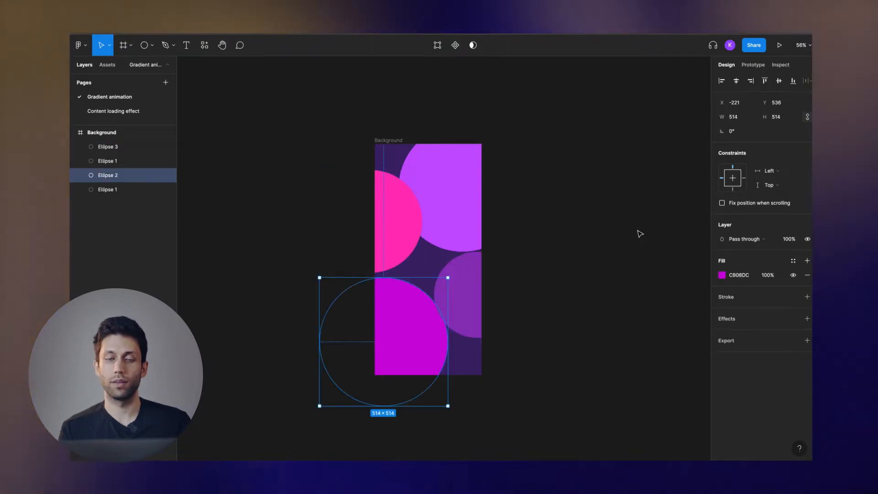
click(637, 231)
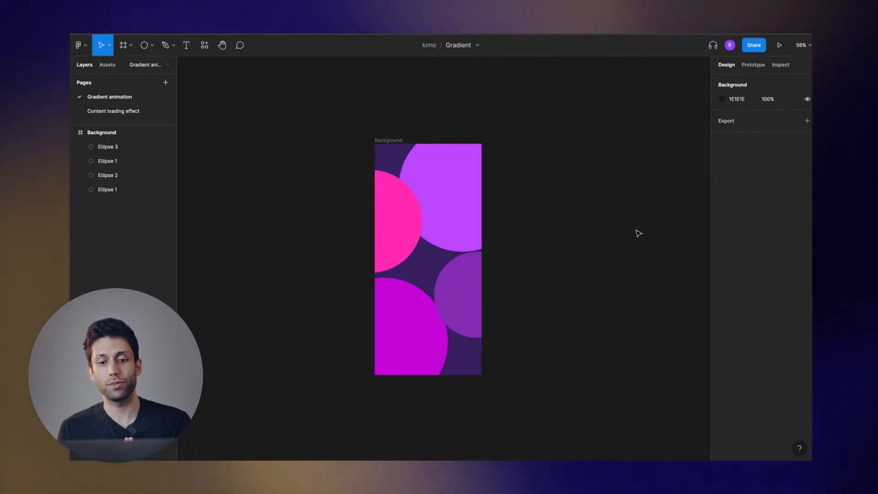
Add a Layer blur effect to all four circles together.
click(474, 192)
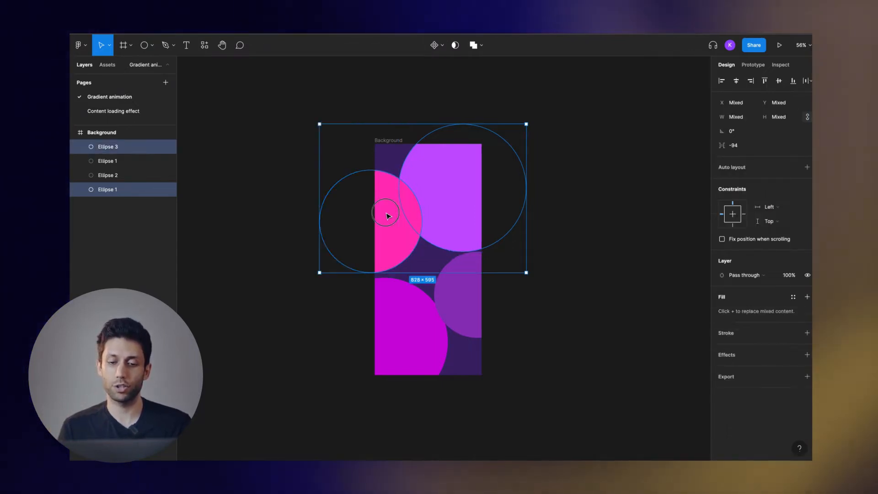
shift+click(405, 324)
shift+click(462, 300)
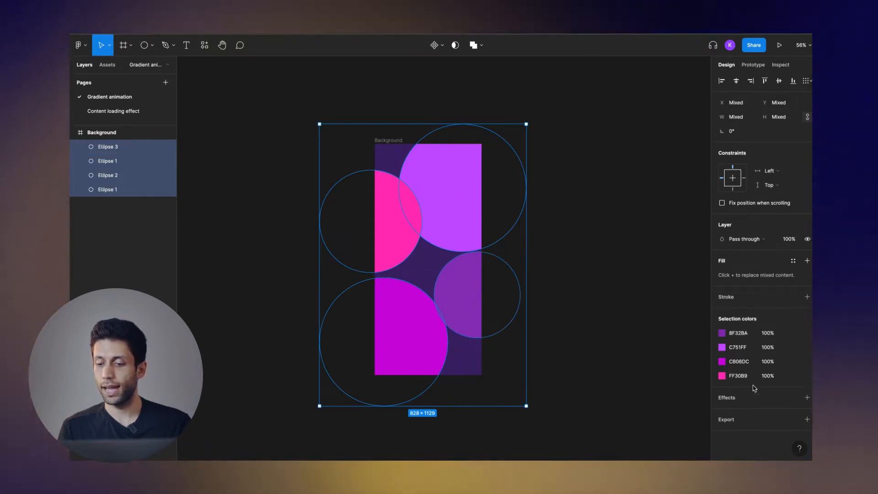
click(806, 397)
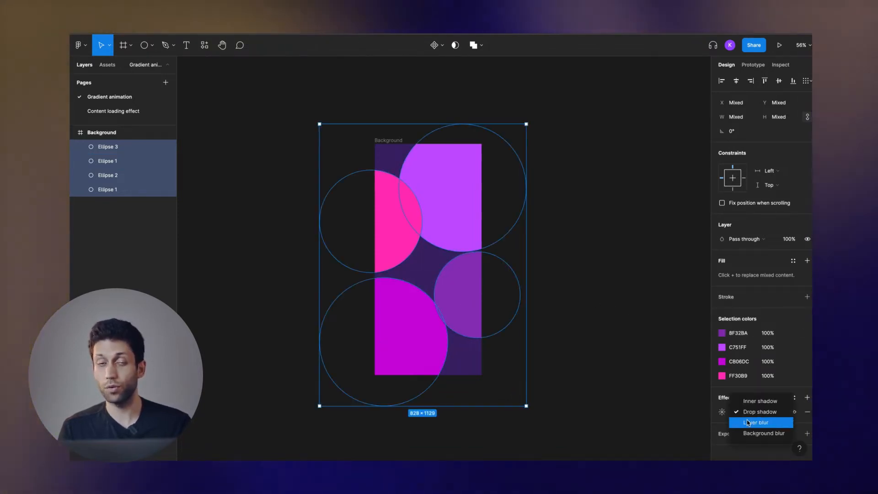
click(749, 422)
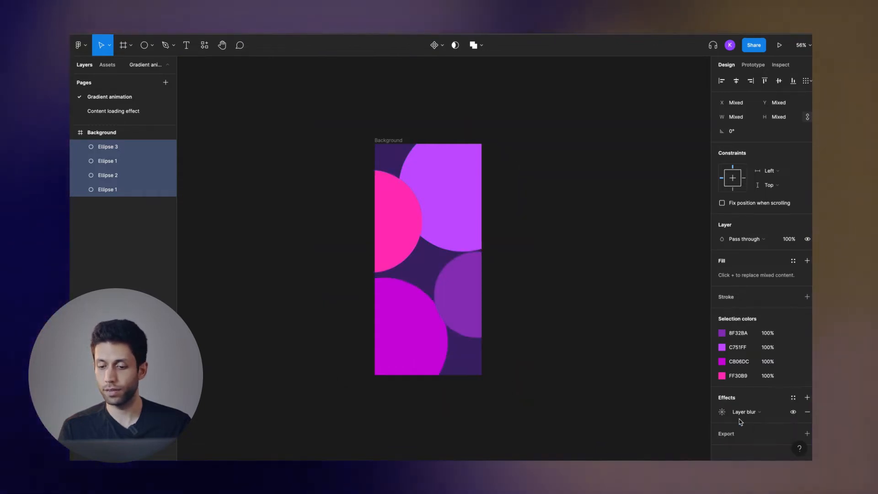
Set the layer blur of the four circles to 200.
click(723, 413)
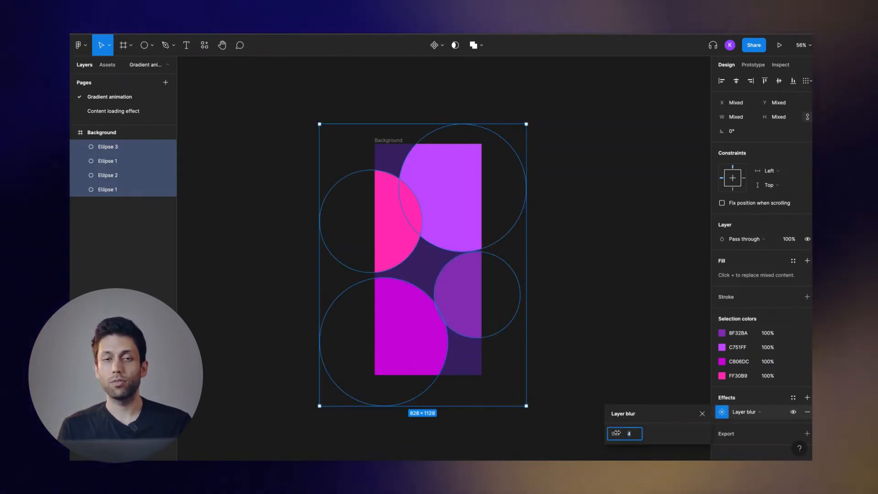
drag(624, 433, 732, 441)
drag(615, 433, 602, 434)
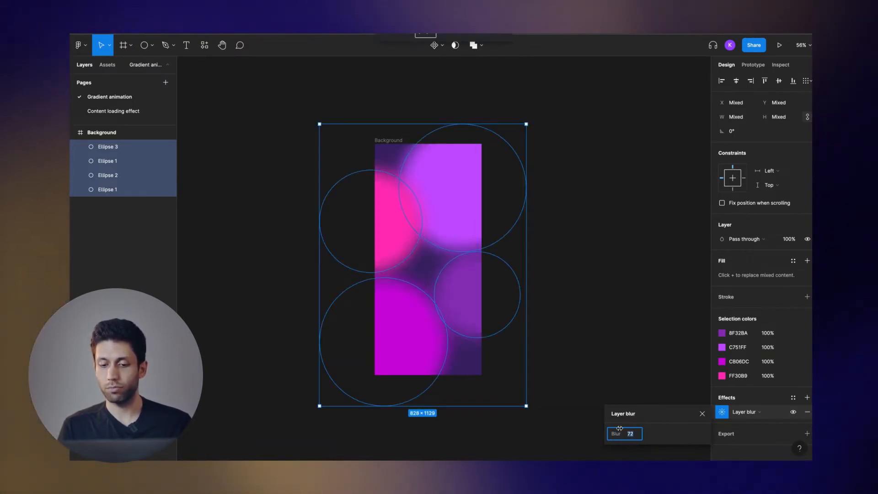
text(2)
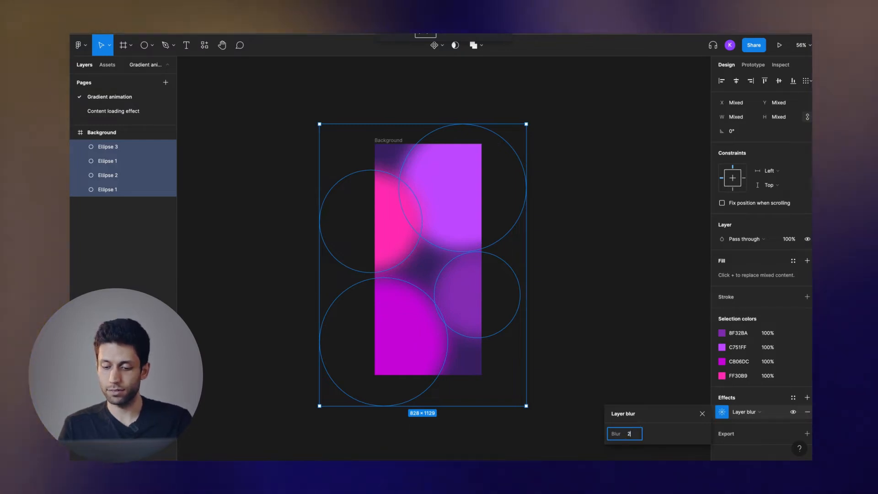
text(00)
key(Return)
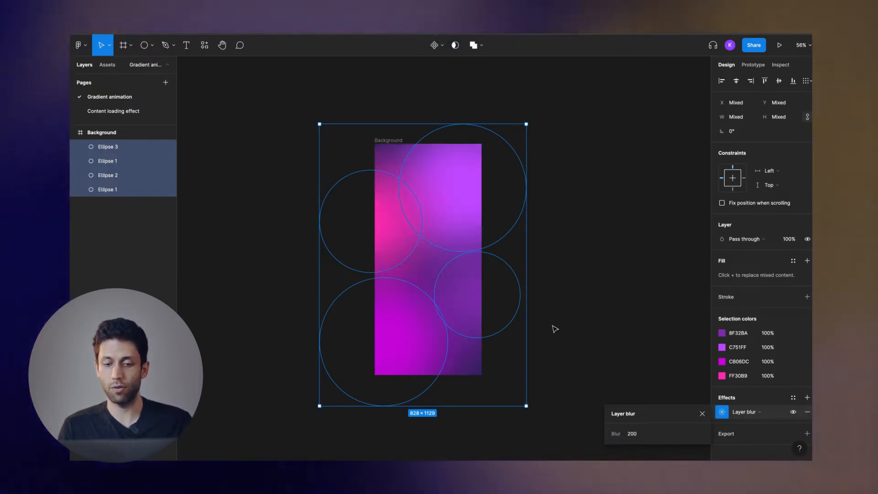
Enlarge the lower-right circle to about 544 × 494 and rearrange the blurred circles so their colours blend across the whole frame.
click(577, 285)
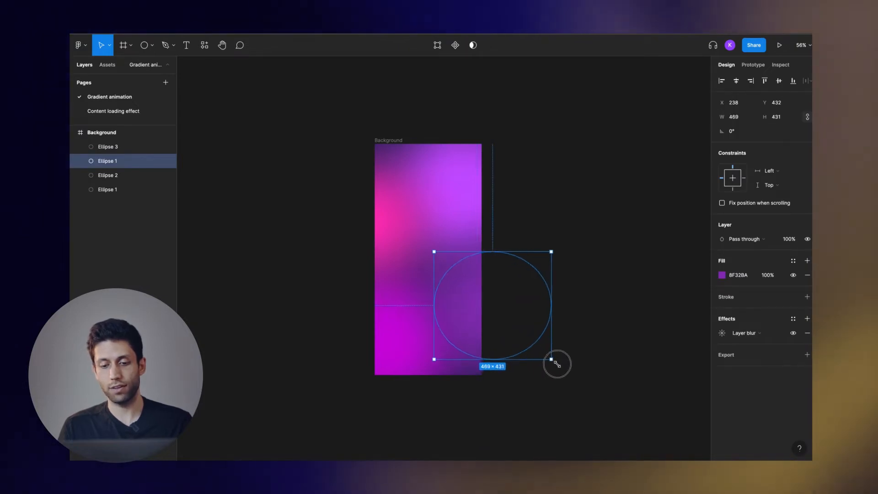
drag(554, 363, 571, 374)
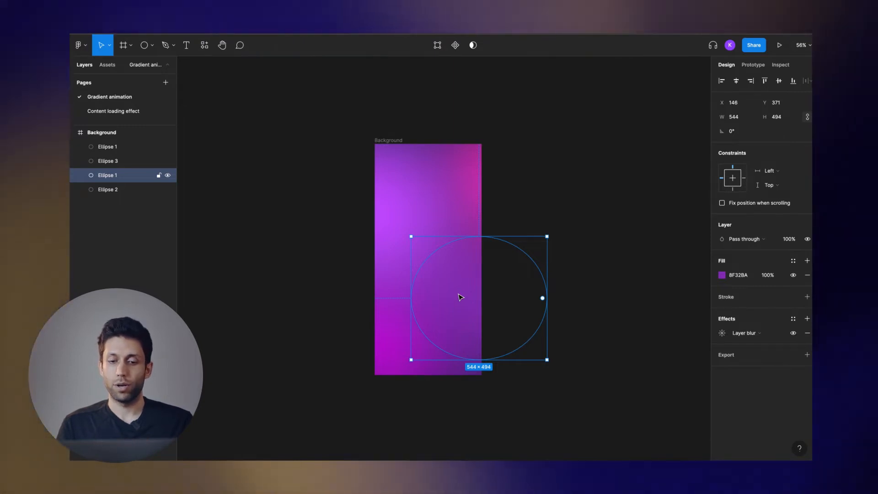
click(332, 146)
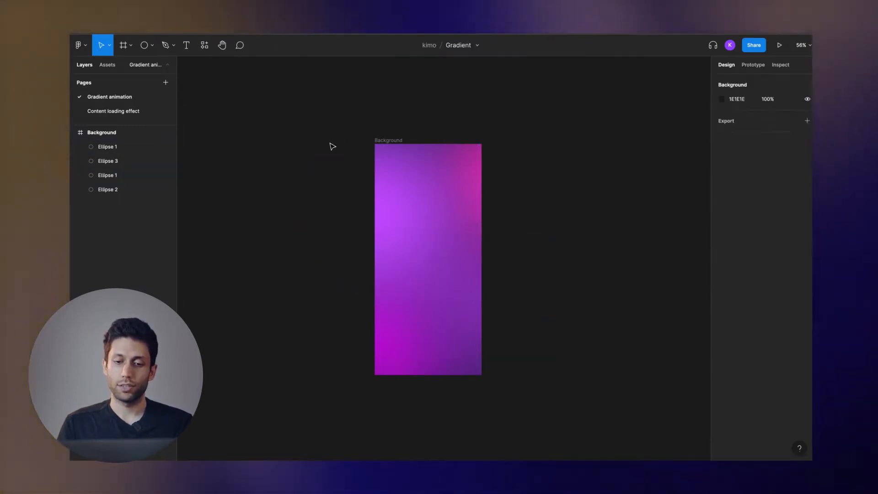
Turn the Background frame into a component and add a second variant to it.
click(388, 140)
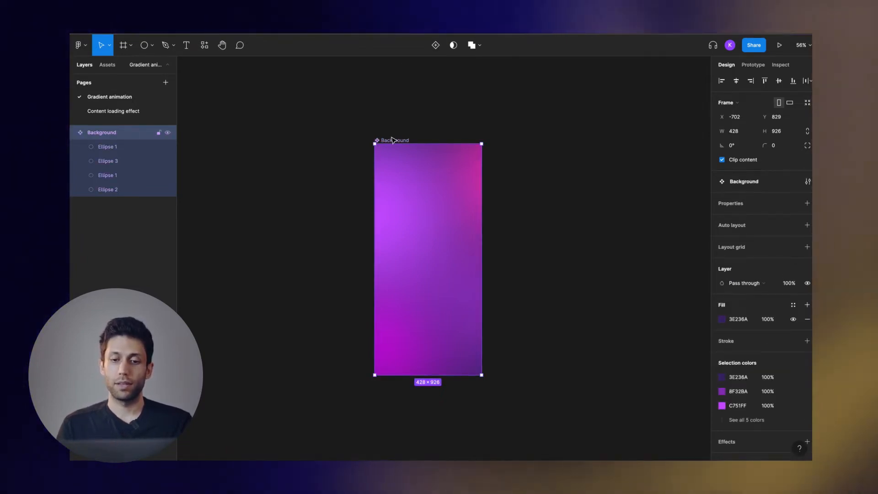
scroll(392, 139, down, 2)
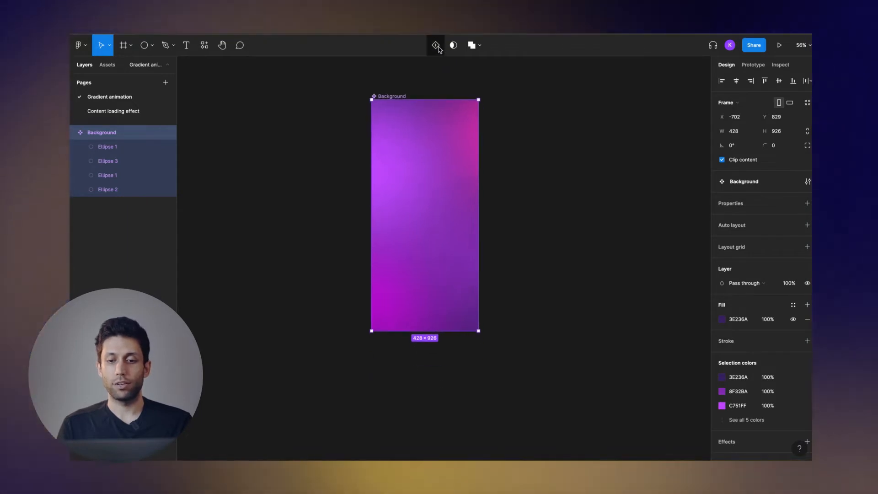
click(436, 46)
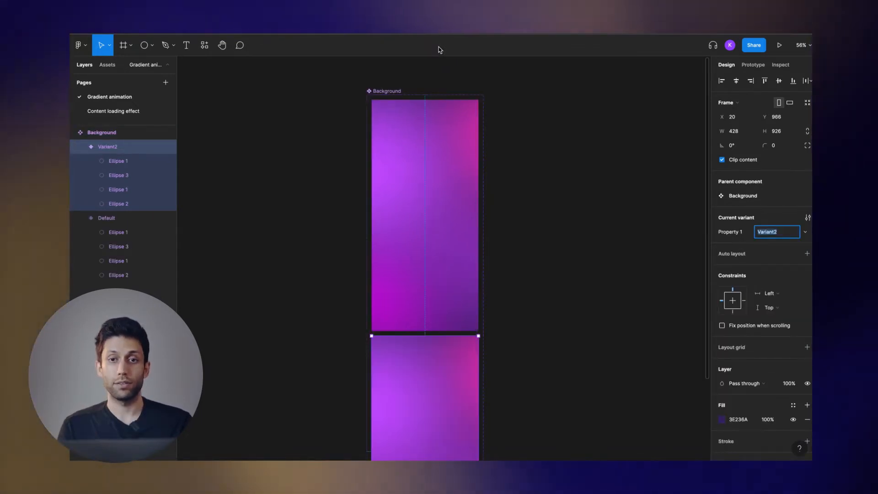
In the second variant, move the violet circle slightly down and the magenta circle toward the bottom centre of the frame.
scroll(419, 178, down, 5)
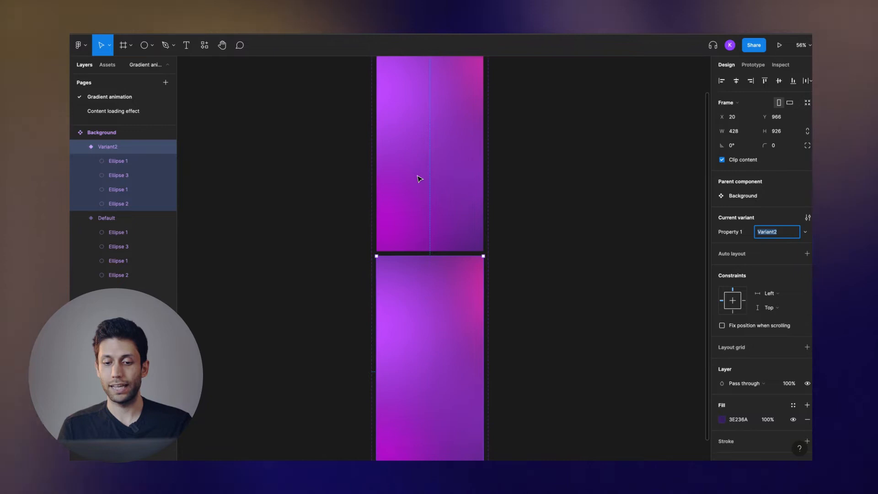
scroll(419, 178, down, 1)
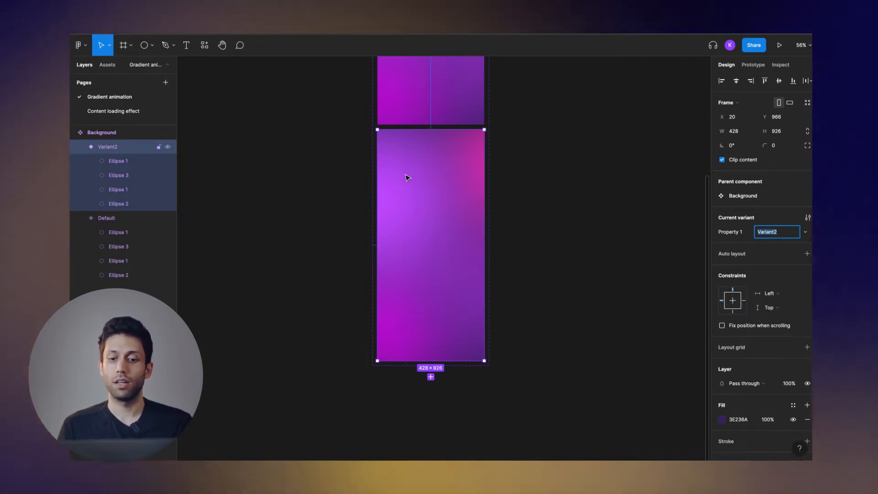
click(394, 173)
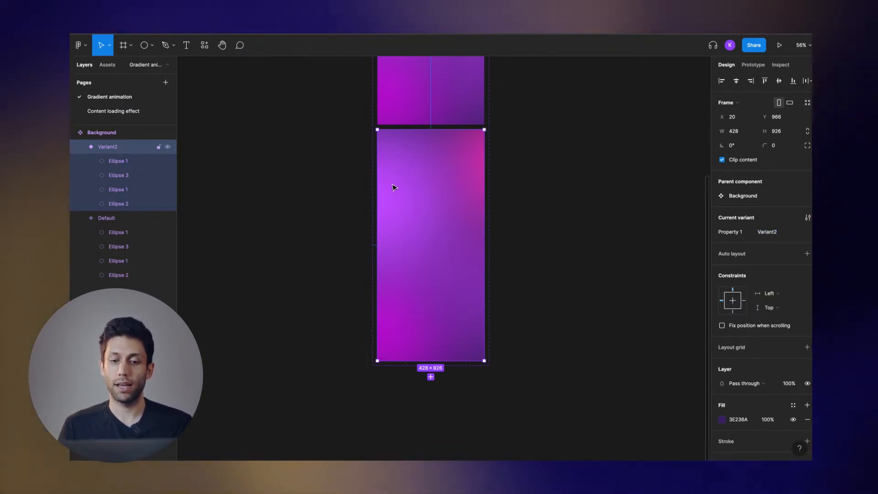
click(394, 186)
drag(413, 188, 404, 211)
click(402, 320)
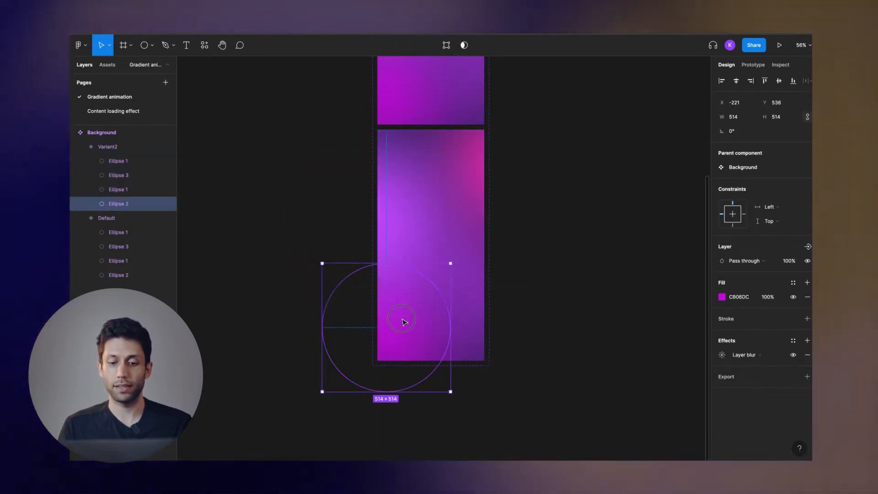
drag(424, 336, 433, 336)
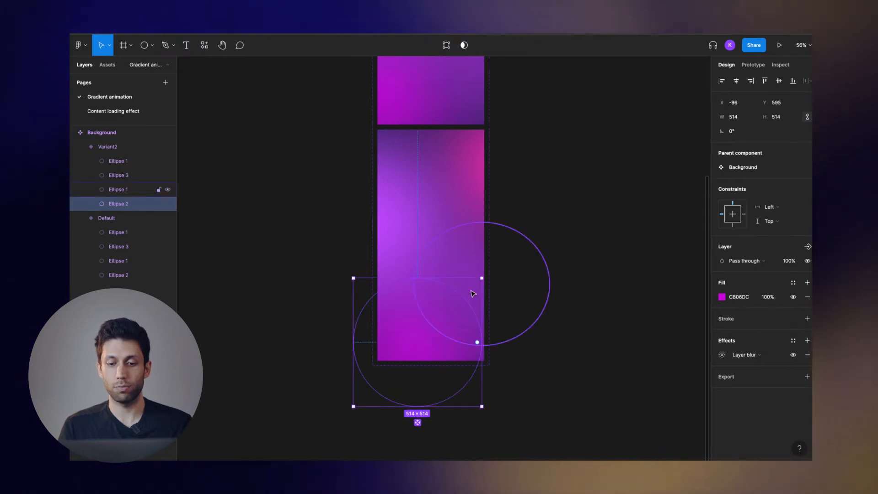
Shift the second variant's purple circle on the right slightly upward and its pink circle inward from the upper-right corner.
click(473, 274)
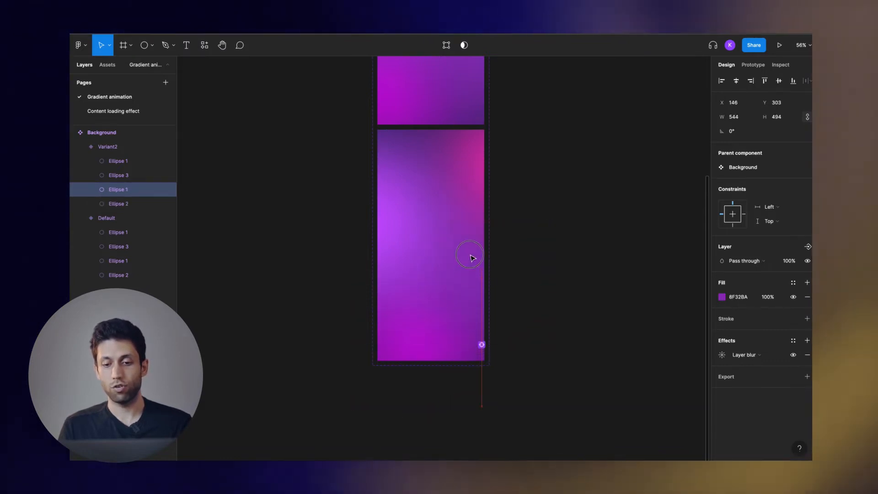
click(468, 160)
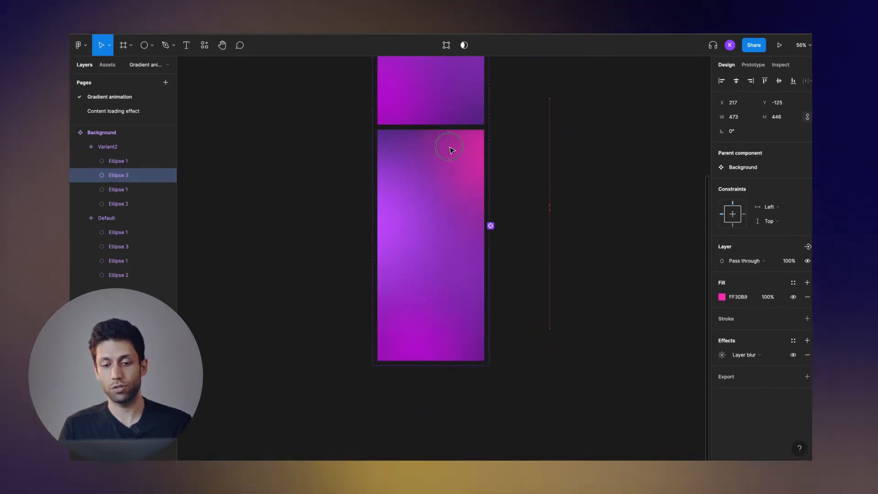
click(326, 153)
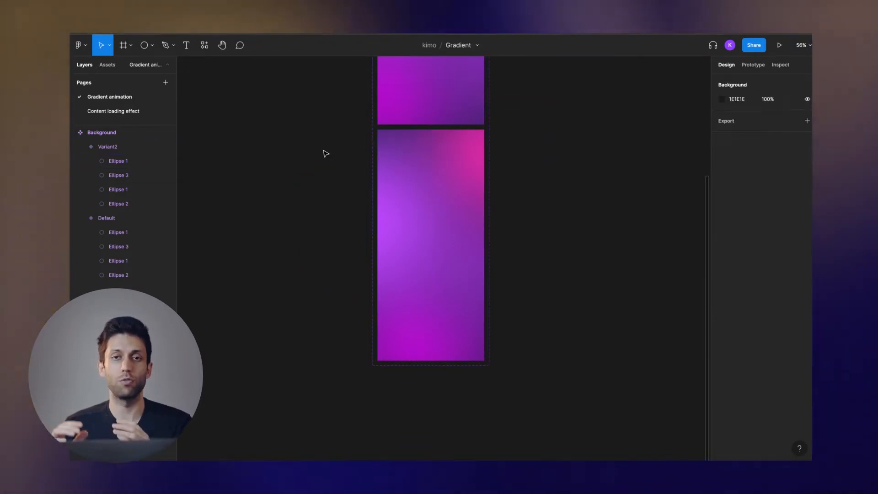
Add a third variant and shift its circles: violet further down, pink toward the top centre, magenta toward the lower right.
click(404, 148)
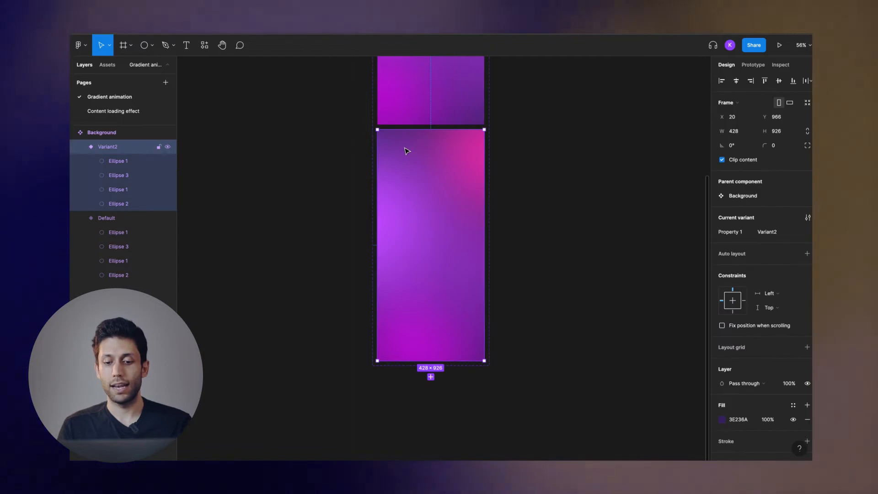
click(430, 376)
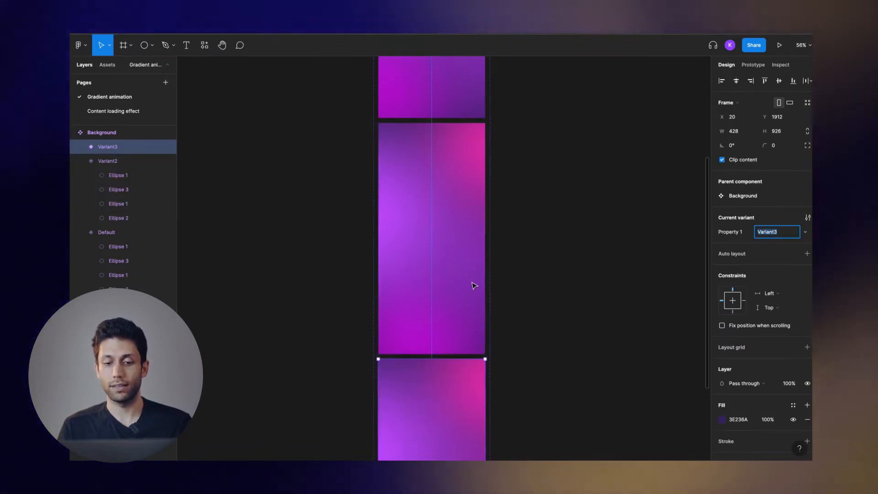
double_click(392, 245)
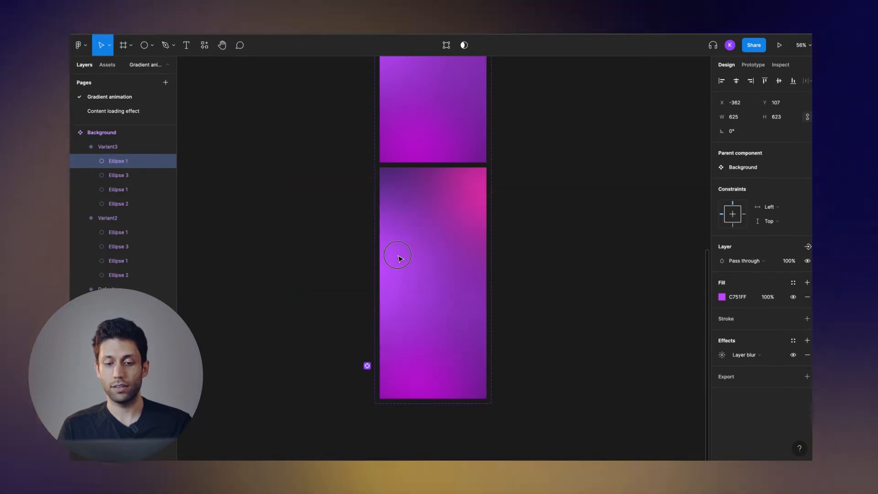
click(438, 252)
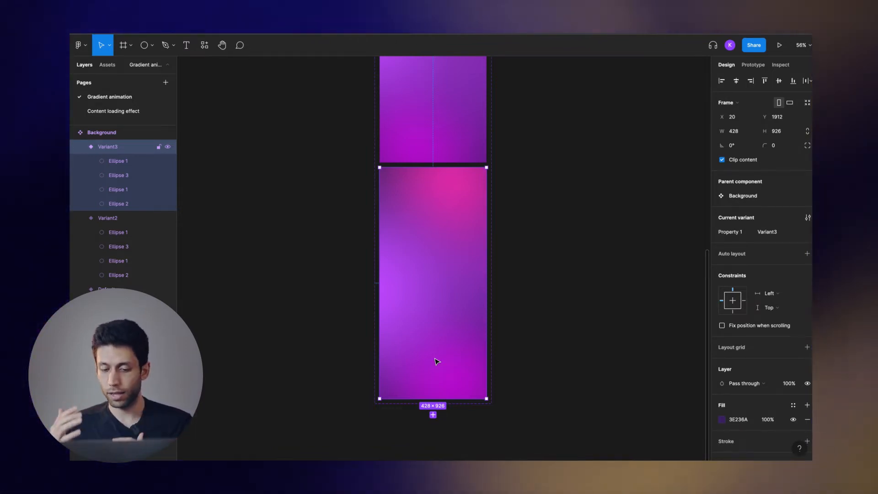
Add more variants up to the tenth, moving the pink, violet and magenta circles a little further around the frame in each.
click(433, 415)
scroll(446, 314, down, 5)
drag(449, 216, 413, 225)
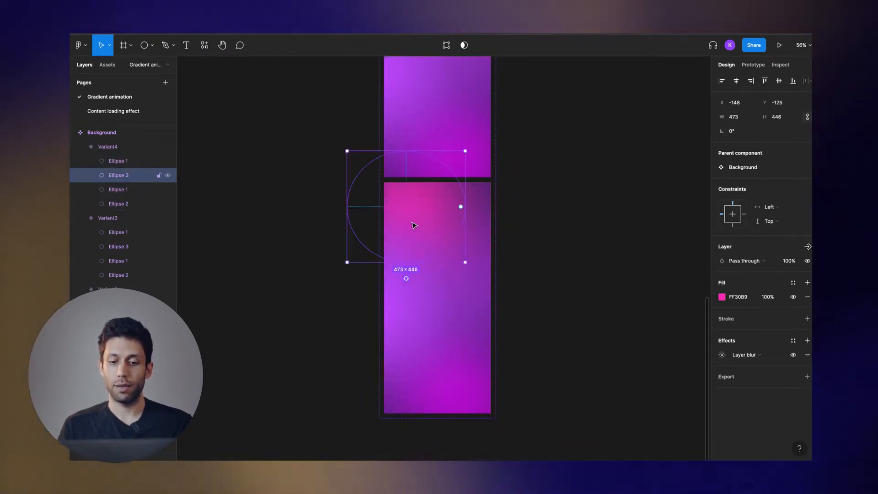
double_click(405, 301)
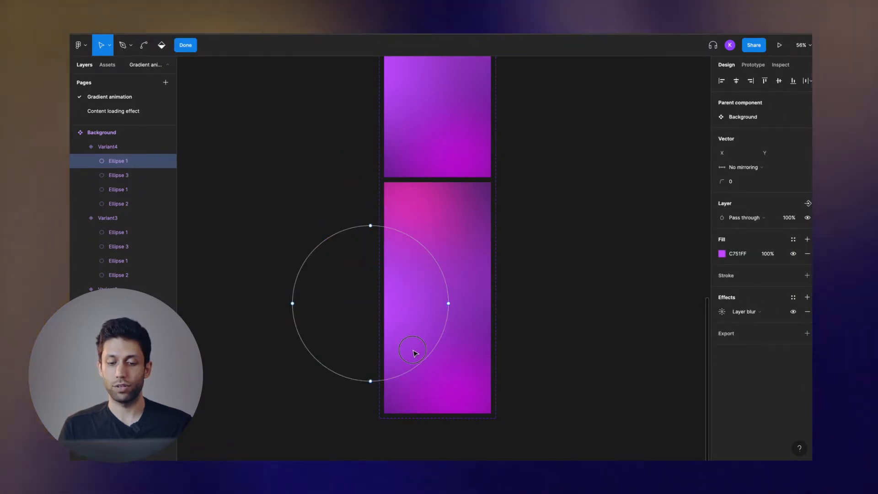
key(Escape)
drag(405, 301, 412, 341)
click(474, 376)
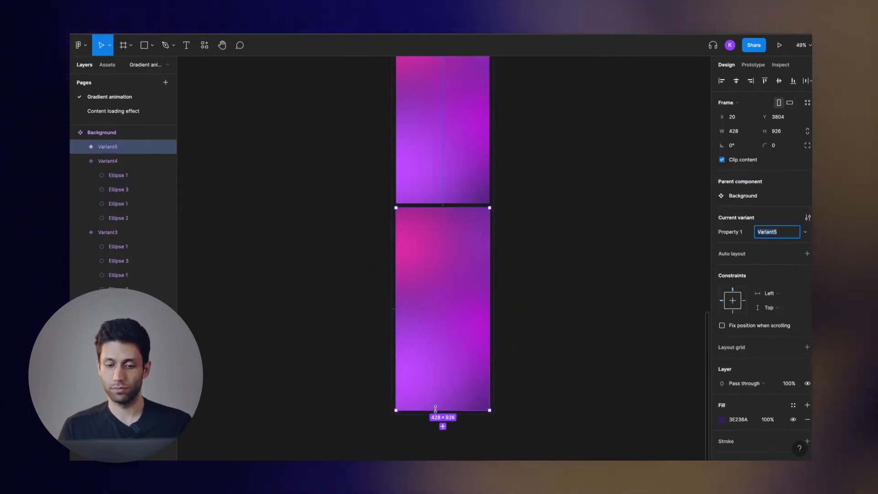
double_click(421, 271)
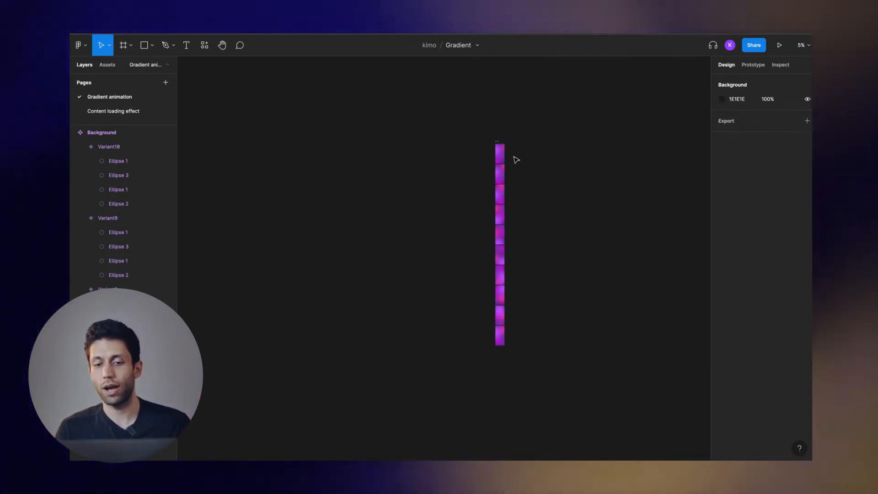
Create a prototype connection from the Default variant to Variant2.
scroll(500, 150, up, 10)
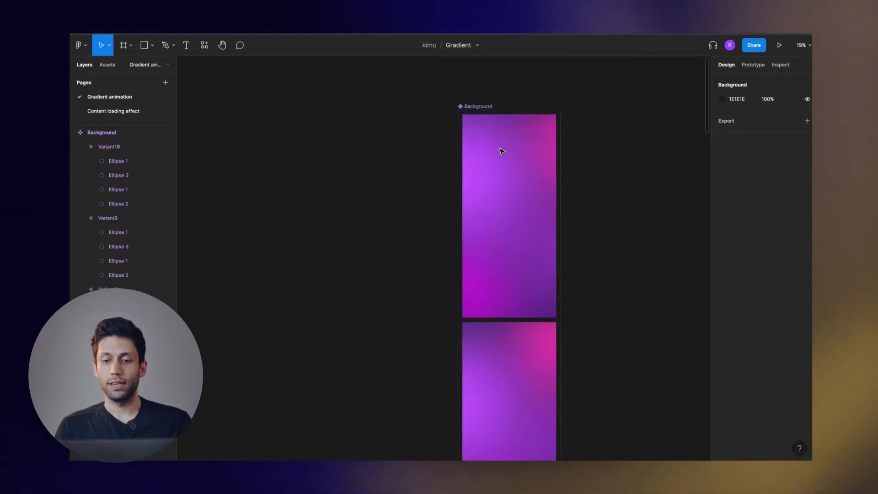
scroll(501, 151, right, 2)
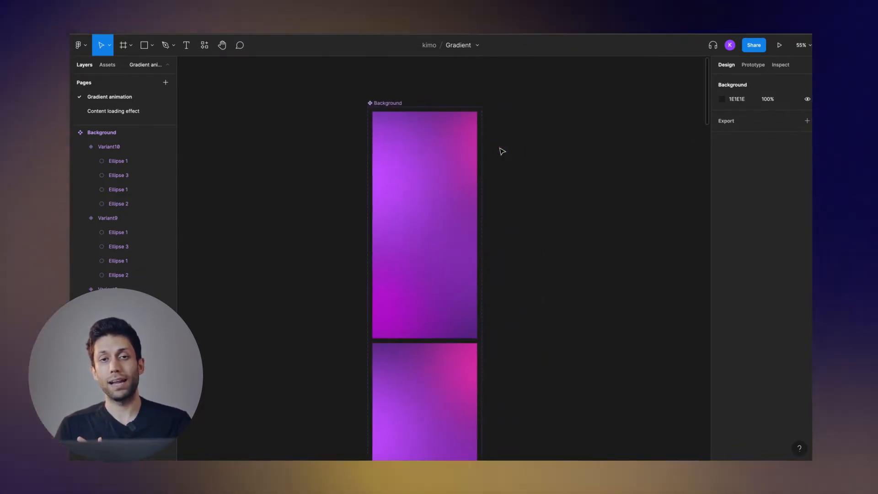
click(443, 153)
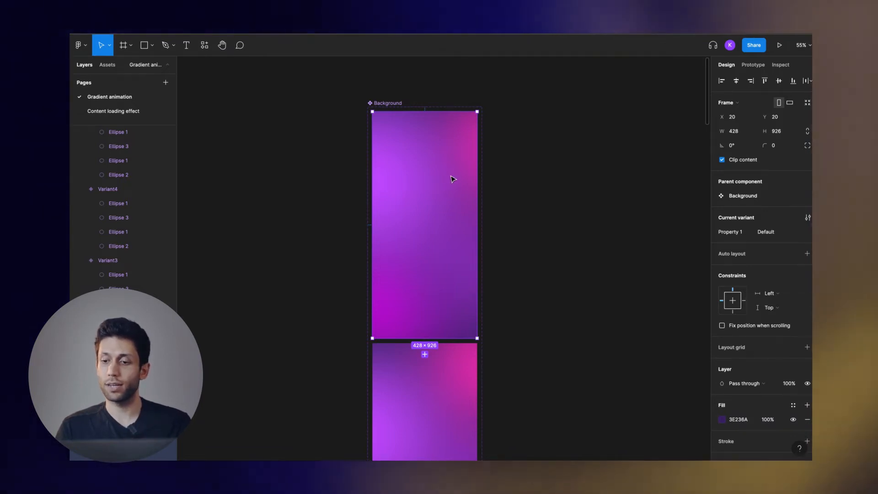
click(752, 64)
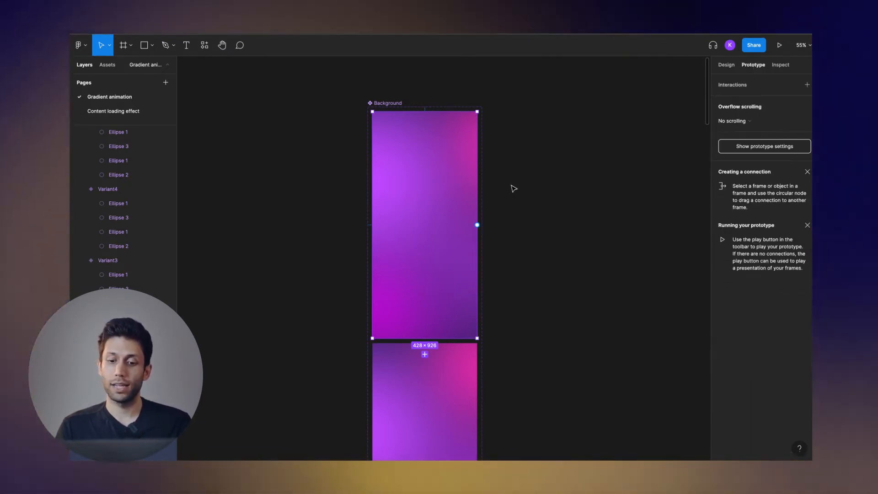
drag(476, 224, 417, 351)
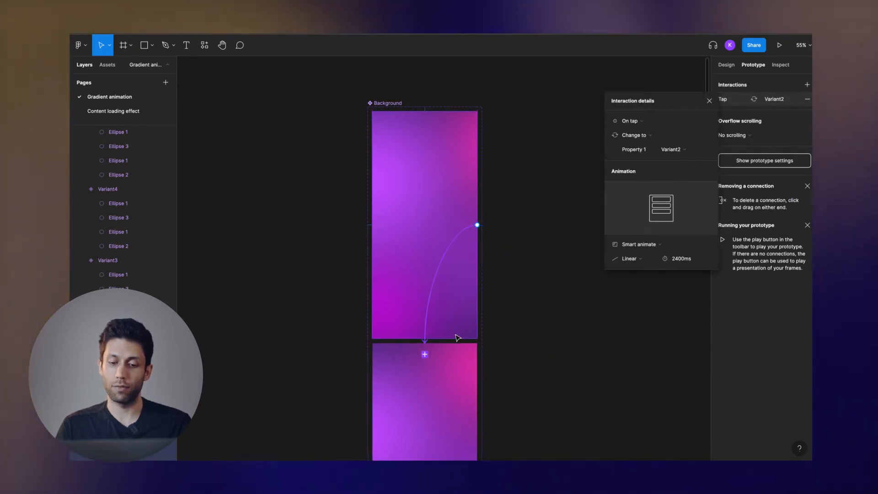
Set the Default variant's interaction to trigger After delay with a delay of 1 ms.
scroll(456, 337, down, 4)
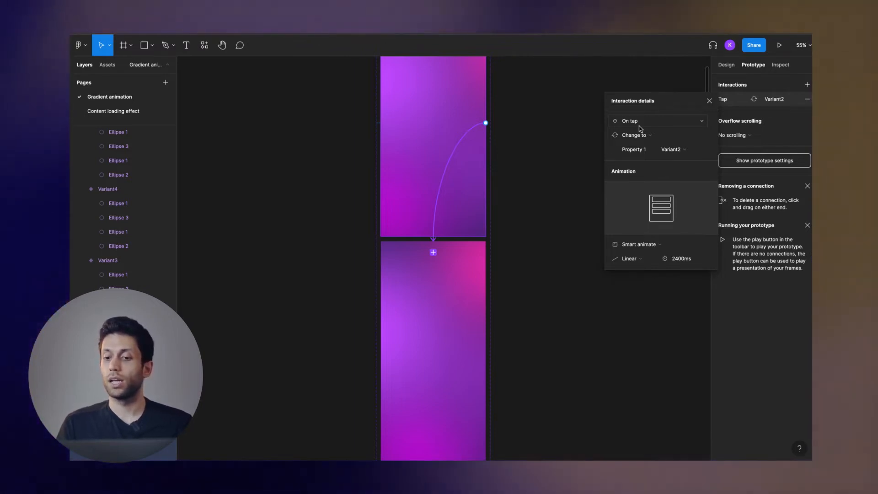
click(632, 122)
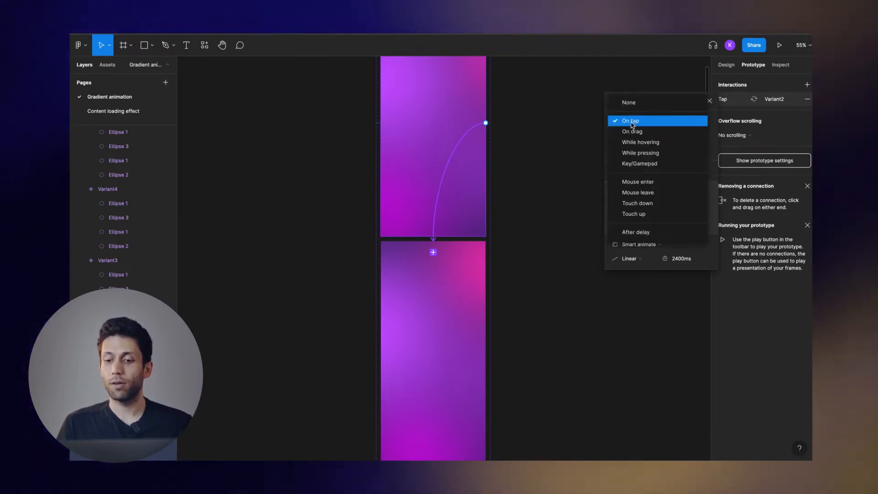
click(639, 233)
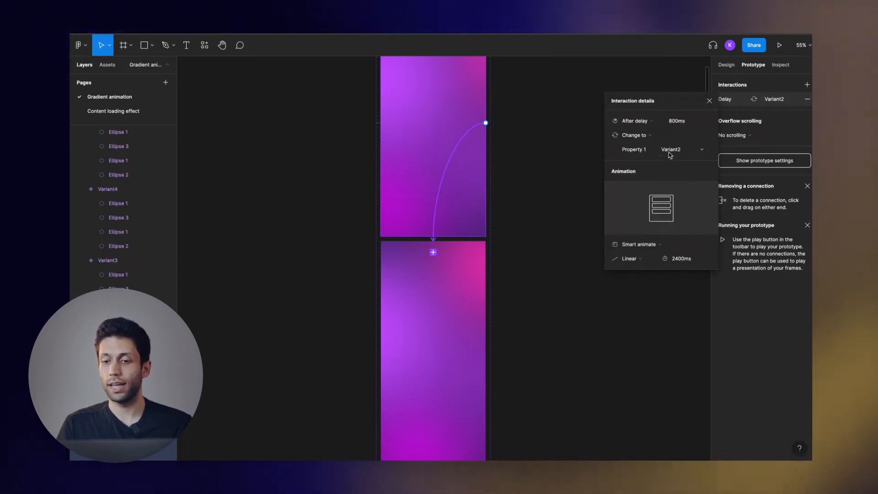
click(674, 121)
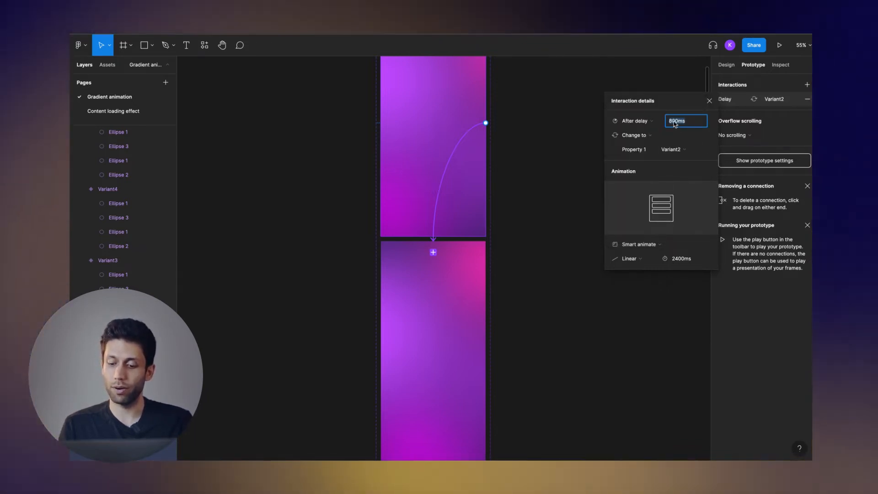
text(1)
key(Return)
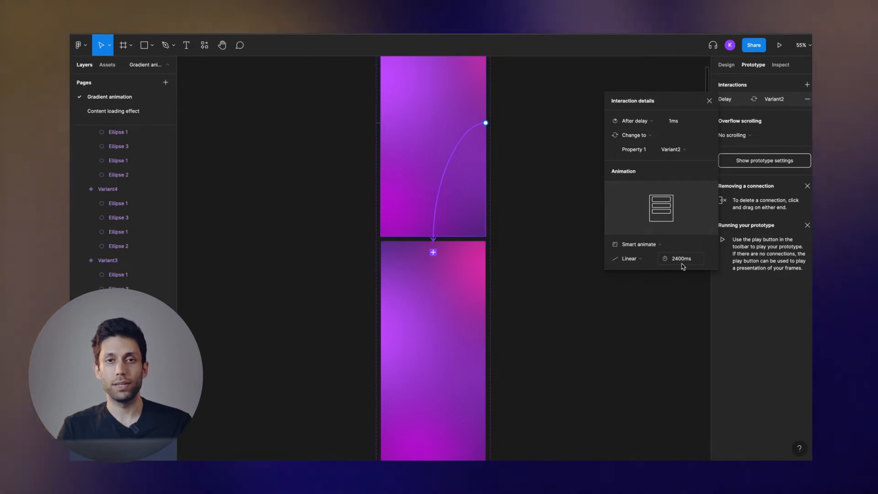
Connect Variant2 to Variant3 in the prototype and set the interaction's trigger to After delay.
scroll(437, 299, down, 2)
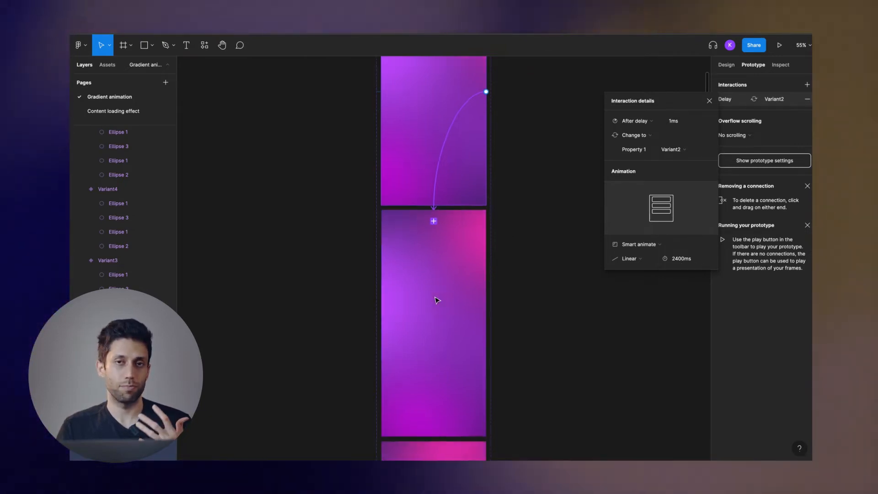
scroll(436, 300, down, 4)
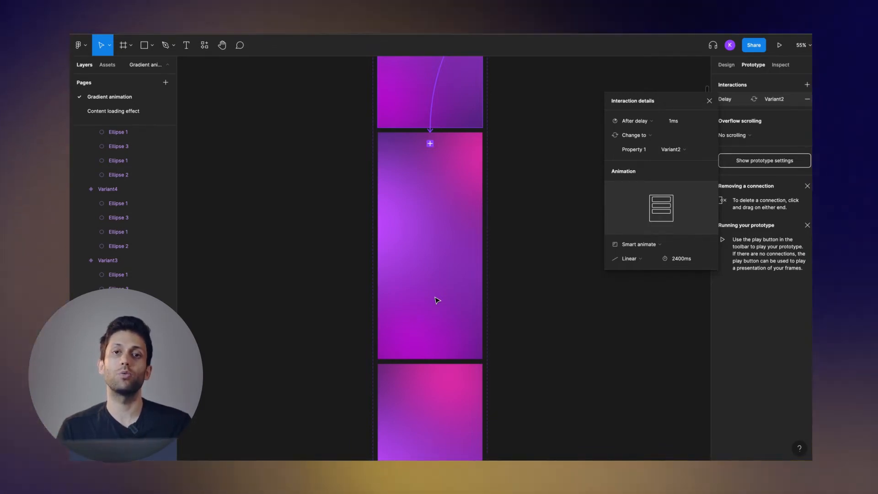
click(437, 300)
scroll(452, 229, down, 4)
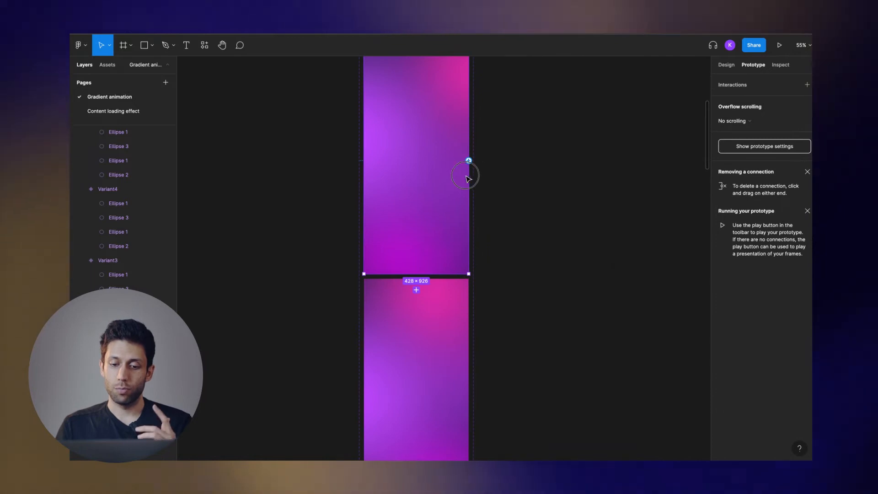
drag(420, 277, 417, 279)
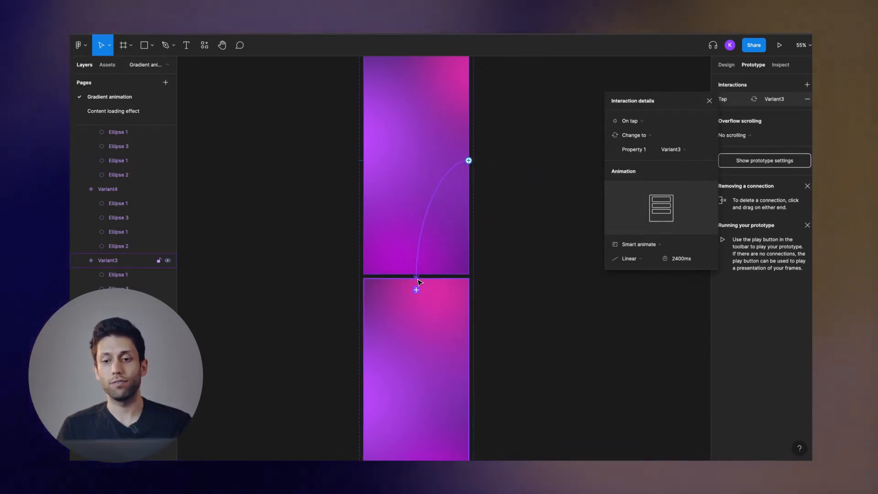
click(658, 121)
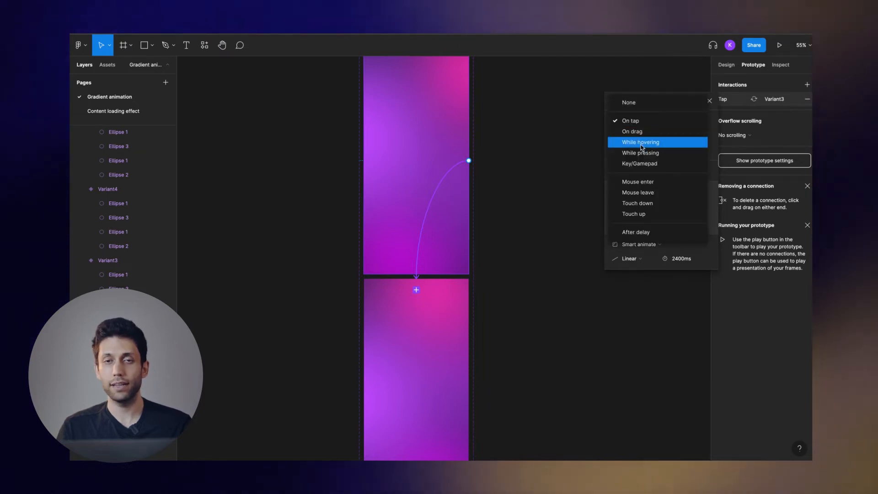
click(638, 233)
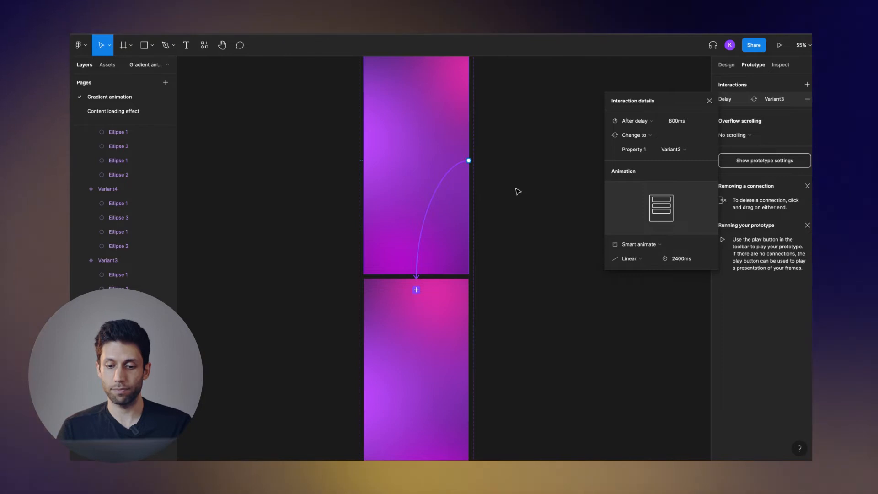
Connect each variant from Variant3 to Variant9 to the next one below it in the prototype, using After delay as the trigger.
scroll(461, 255, down, 5)
click(429, 298)
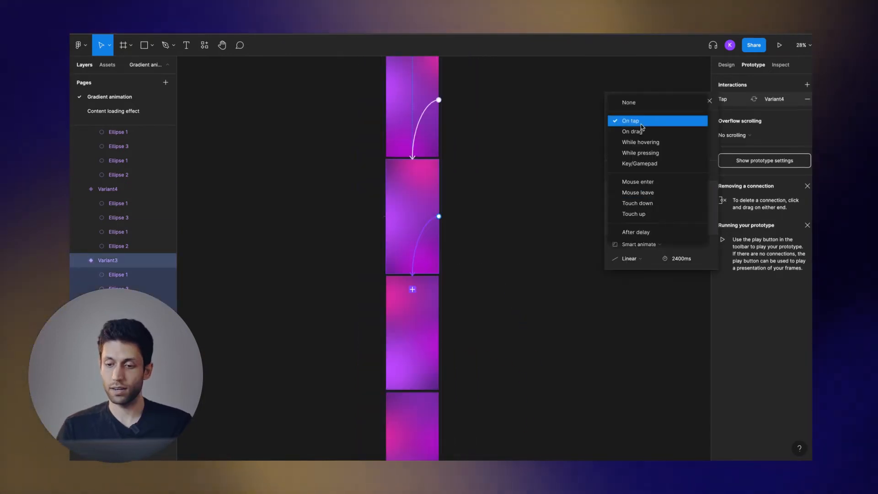
click(638, 233)
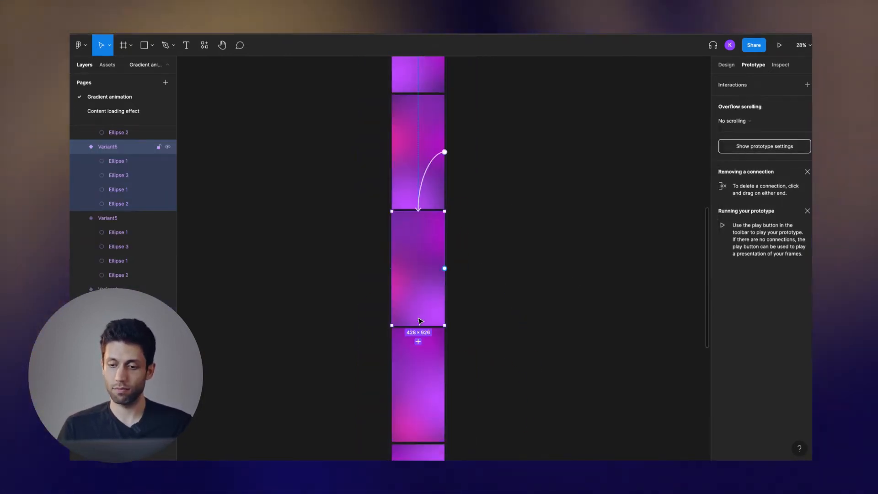
click(633, 121)
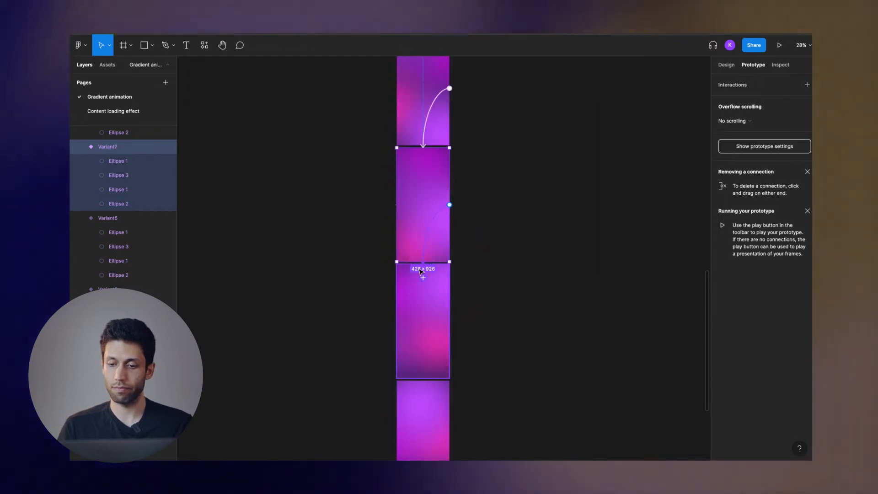
click(415, 262)
drag(415, 263, 416, 262)
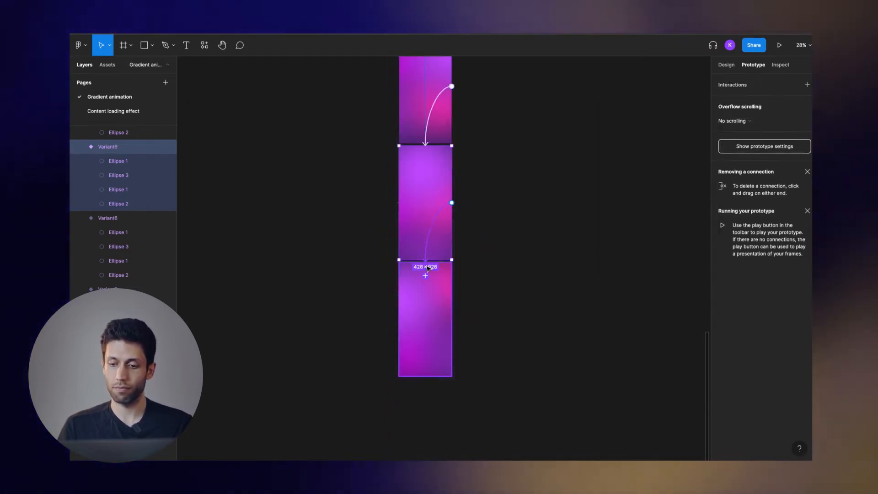
click(585, 339)
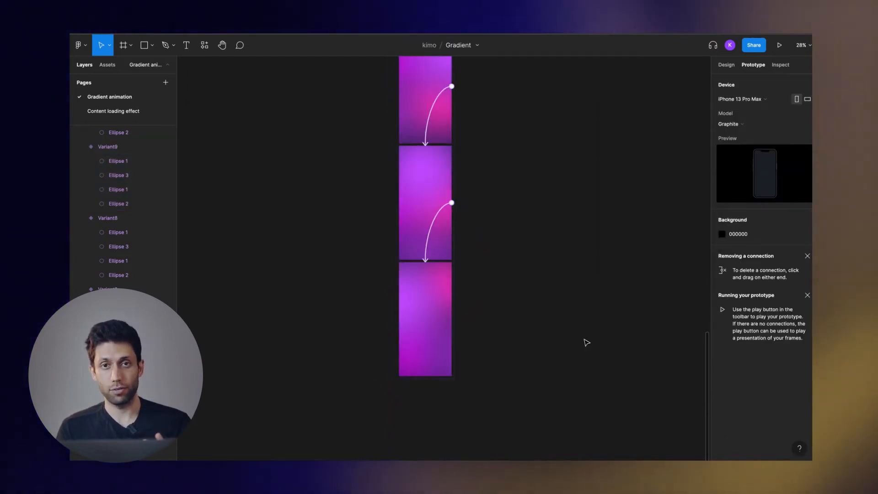
Connect the last variant, Variant10, back to the Default variant in the prototype.
click(409, 333)
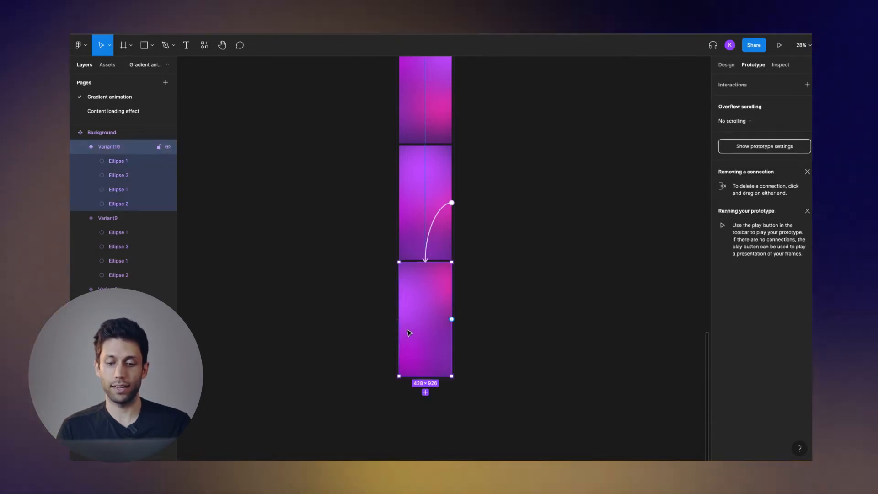
scroll(421, 332, down, 5)
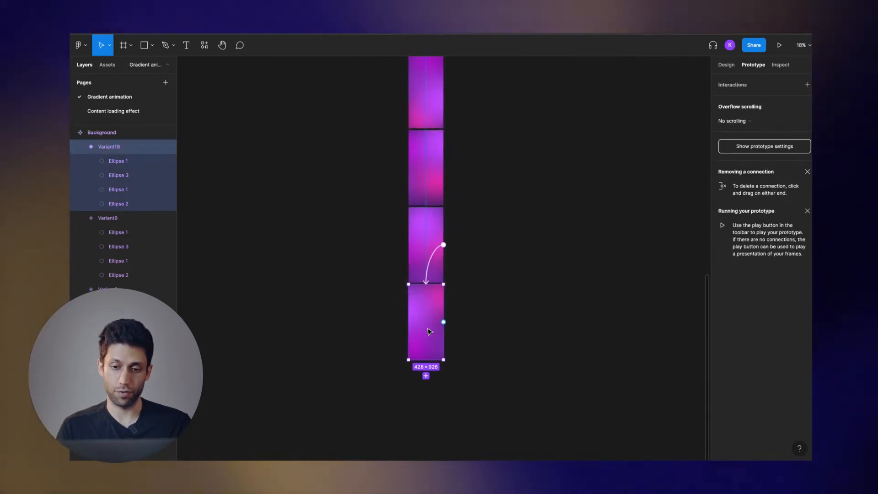
scroll(430, 331, down, 3)
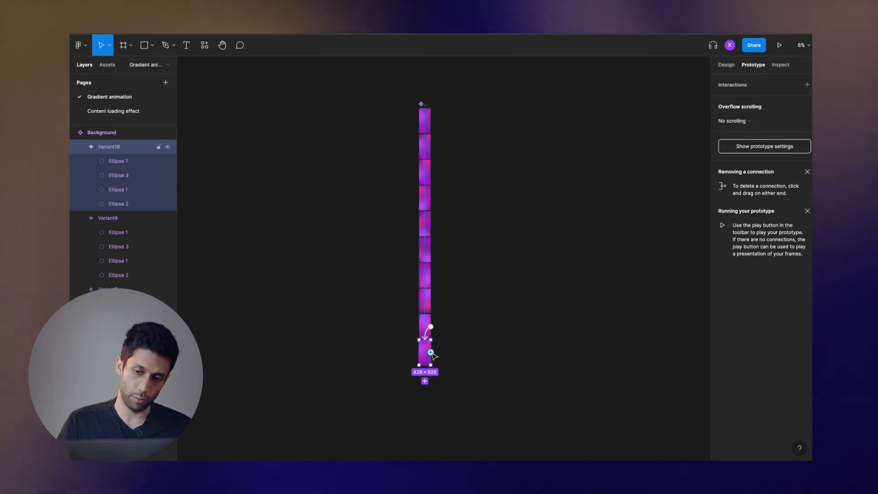
drag(430, 352, 430, 120)
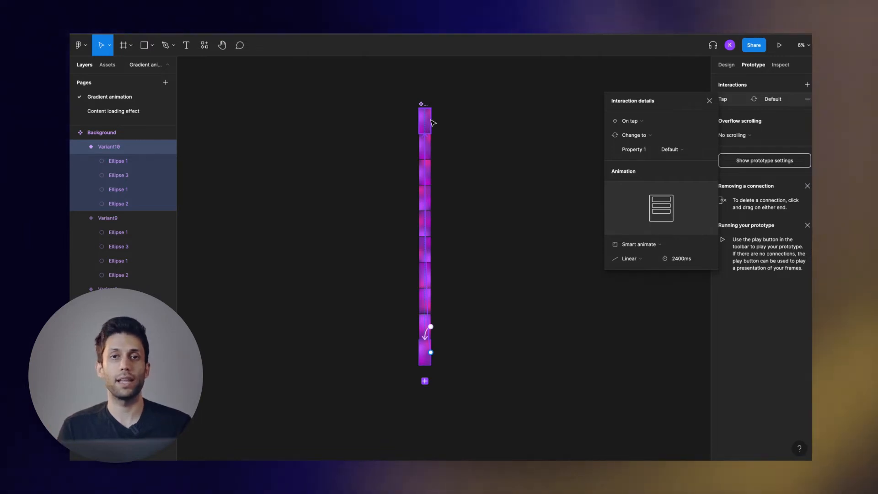
Set Variant10's interaction to trigger After delay with a delay of 1 ms.
click(632, 120)
click(638, 230)
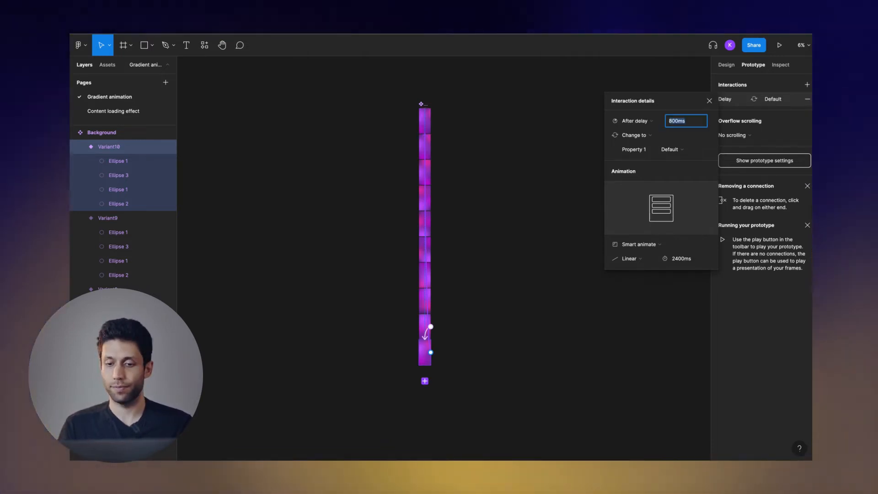
text(0)
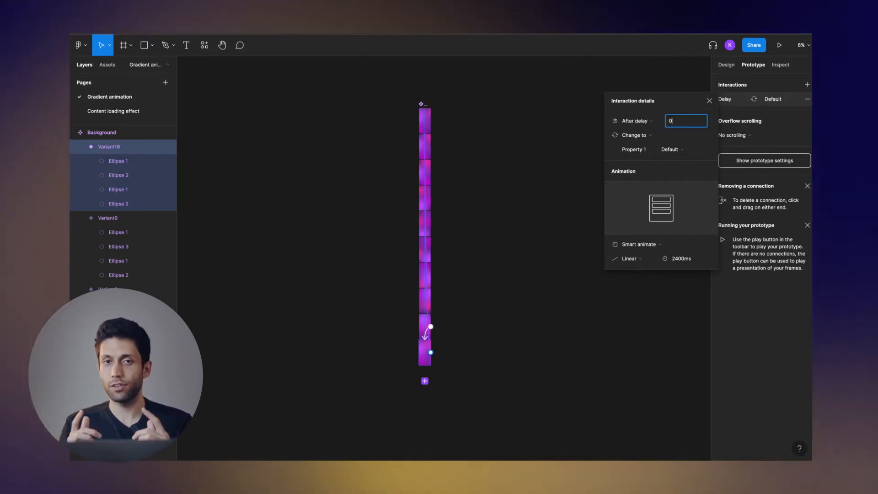
key(Return)
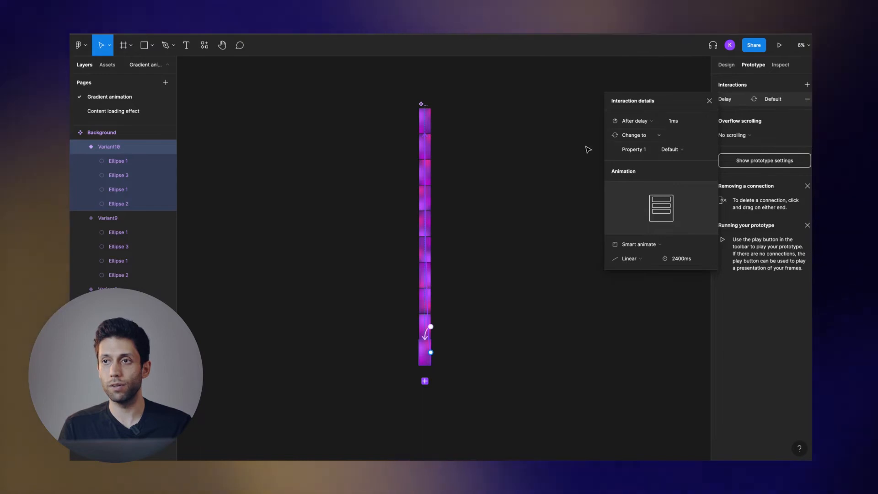
click(547, 155)
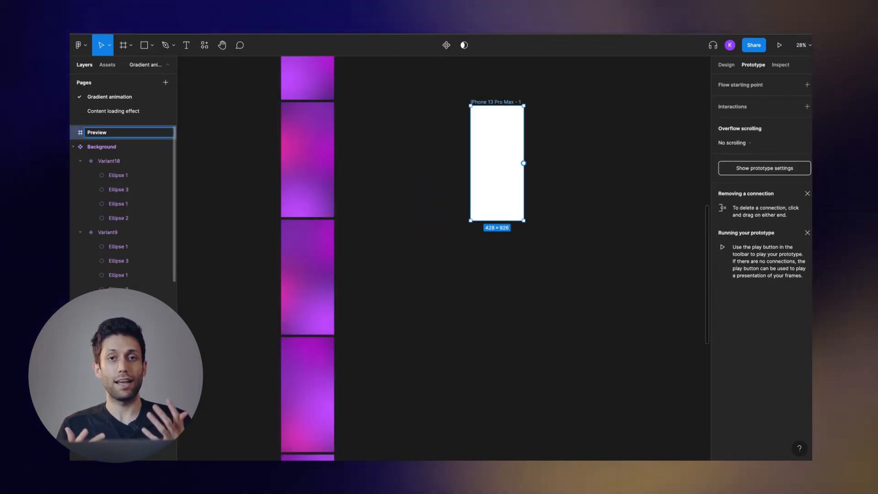
Name the new iPhone 13 Pro Max frame Preview and fill it with an instance of the Background component.
key(Return)
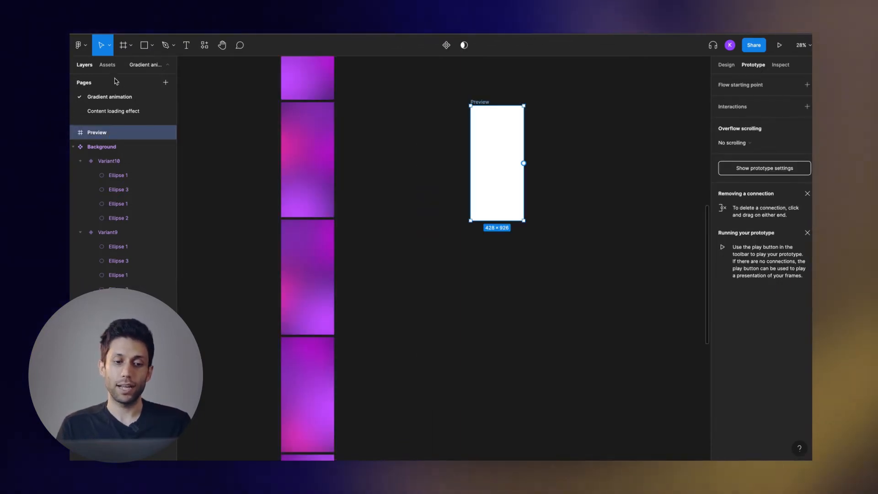
click(107, 64)
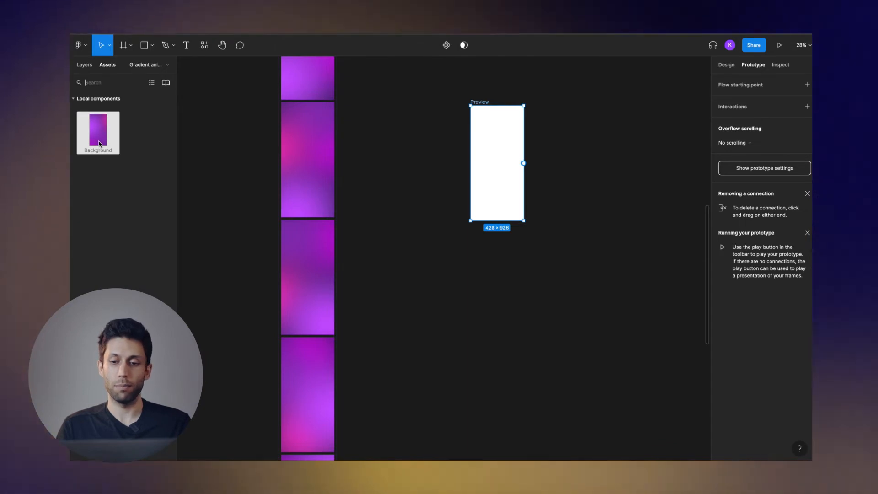
drag(98, 144, 495, 166)
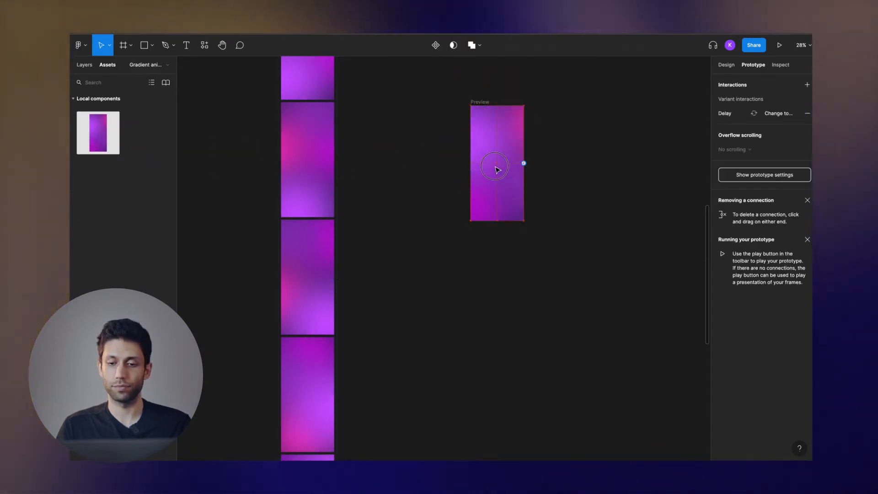
Select the Preview frame and run the prototype to watch the gradient animation.
click(480, 102)
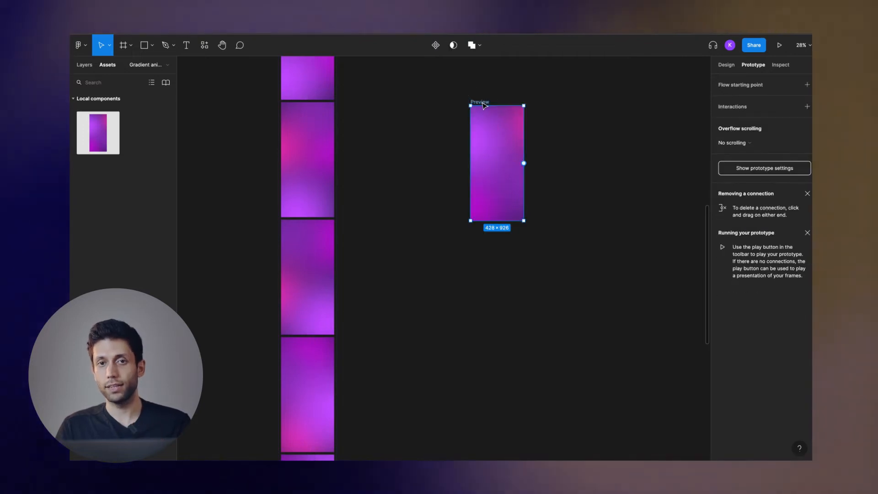
key(shift+2)
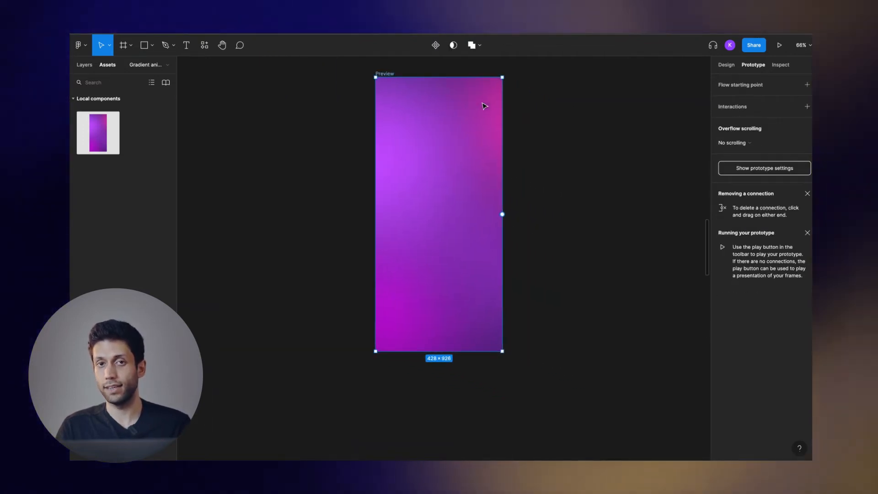
click(779, 45)
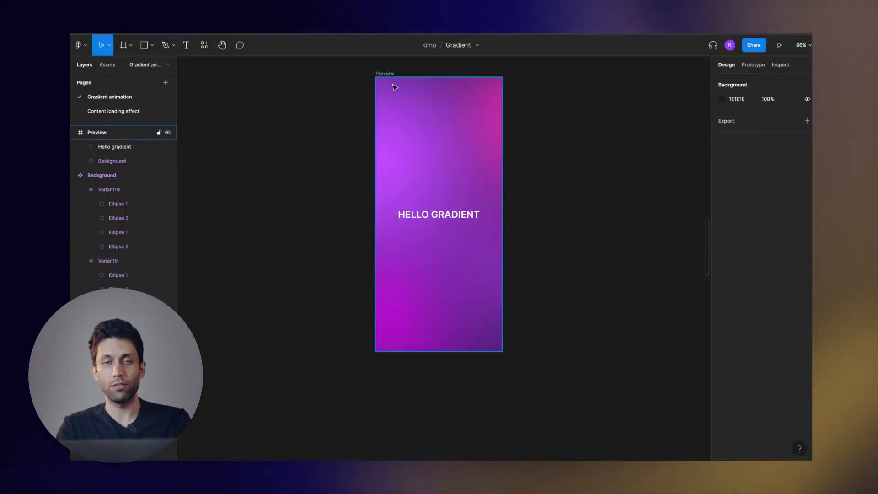
click(386, 73)
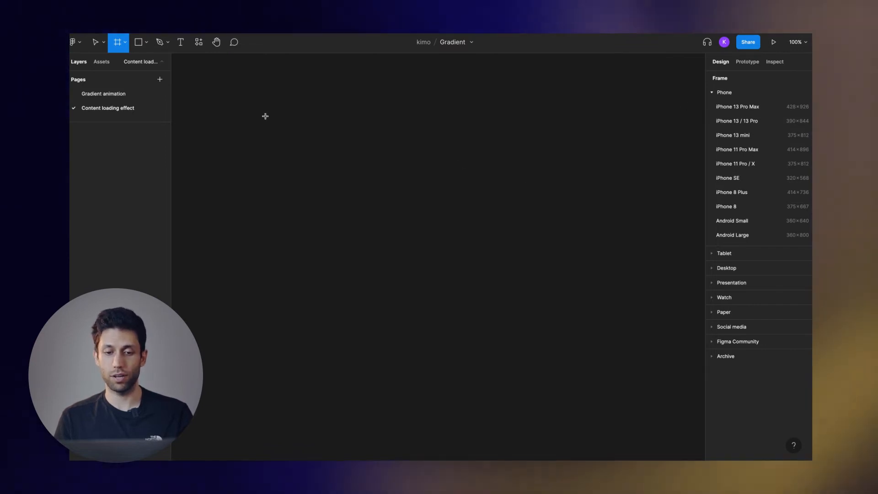
Draw a frame about 767 × 436 for Content loading and a tall rectangle about 138 × 582 crossing its middle.
drag(259, 114, 600, 308)
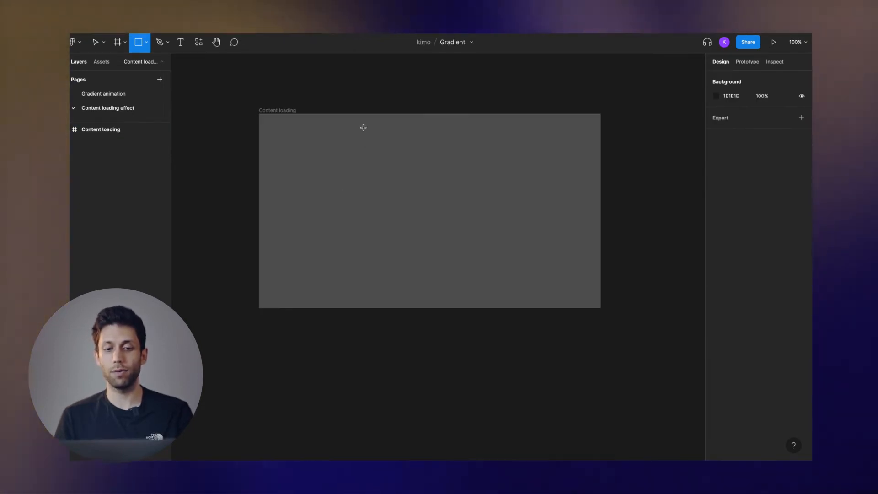
mouse_move(356, 95)
mouse_down()
mouse_move(366, 145)
mouse_move(417, 225)
mouse_up()
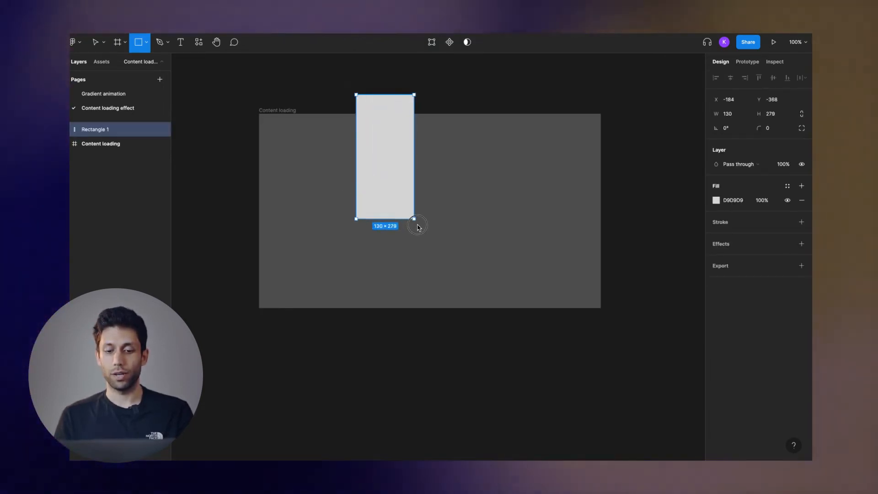
drag(417, 304, 419, 356)
drag(392, 297, 429, 301)
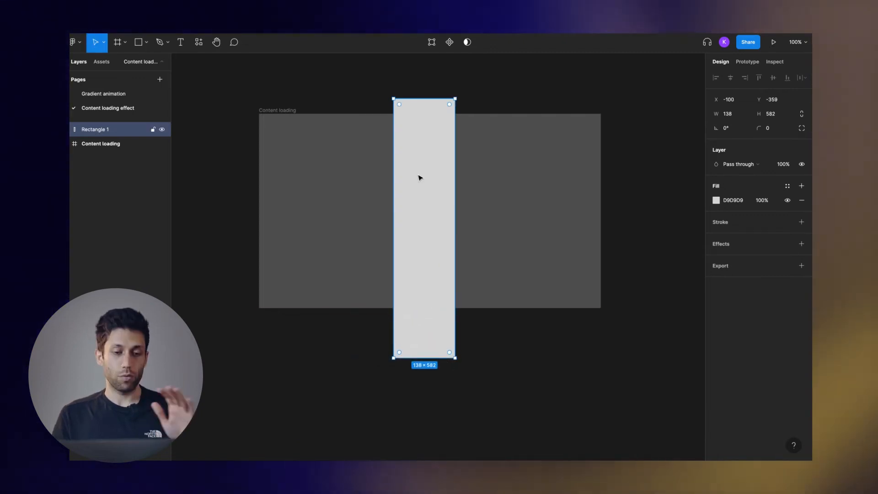
Nest the rectangle inside the Content loading frame and set its fill to dark grey 2D2D2D.
drag(112, 128, 112, 151)
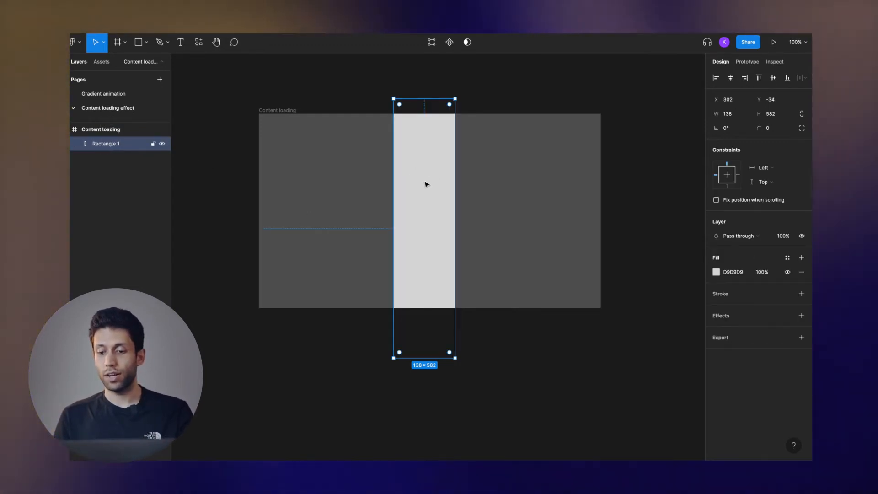
click(716, 272)
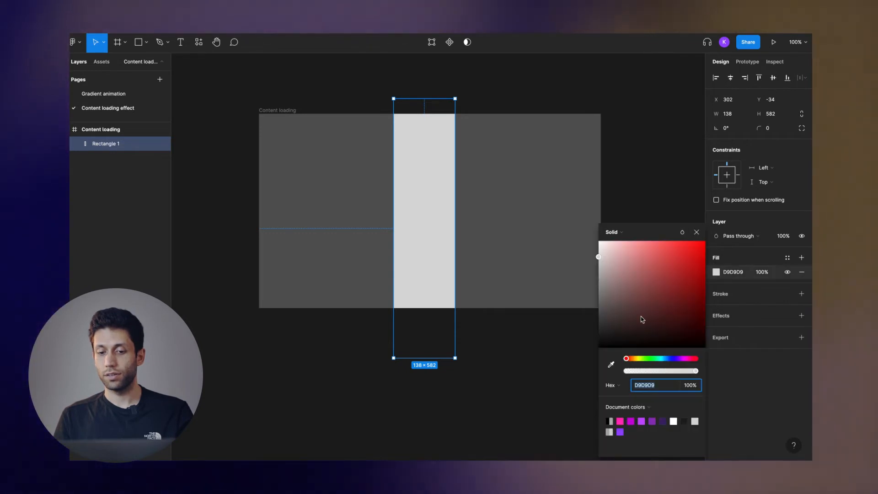
drag(612, 309, 576, 335)
click(754, 308)
Add a Layer blur effect with a blur of 68 to the rectangle.
click(800, 315)
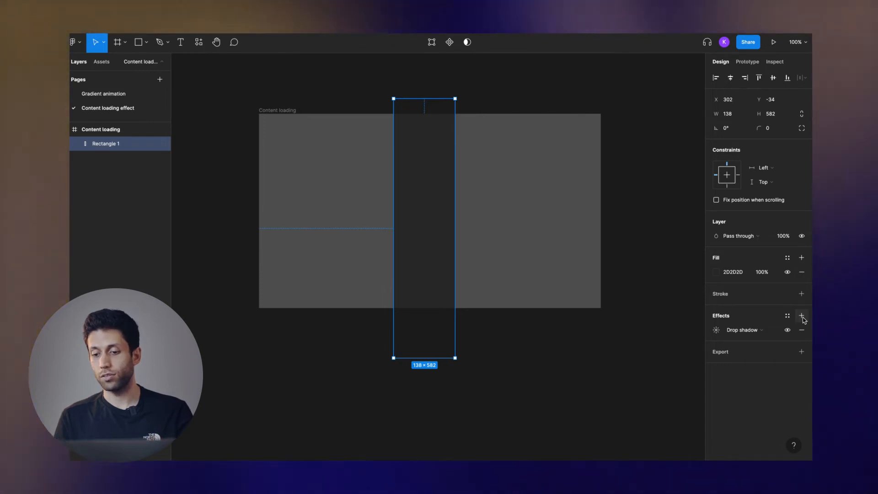
click(716, 331)
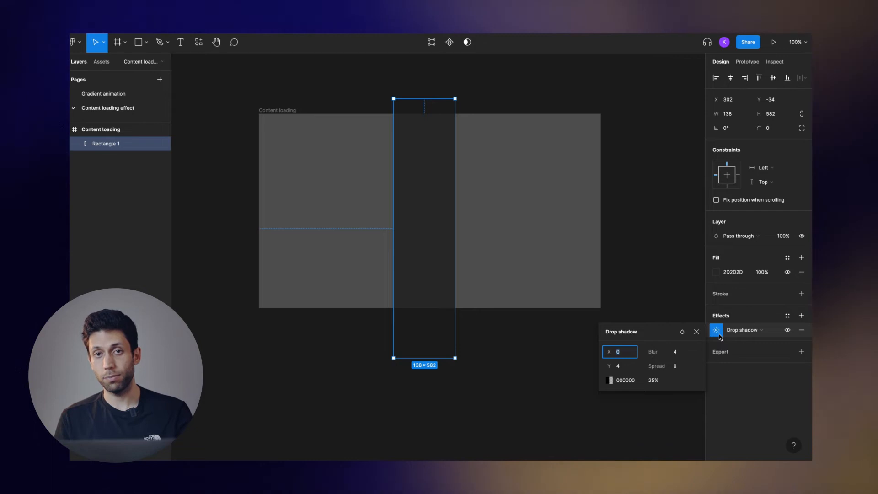
click(749, 332)
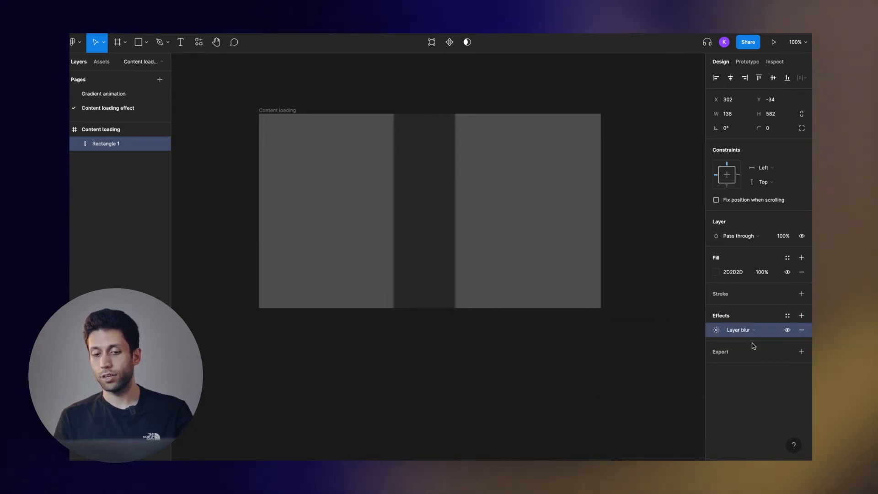
click(716, 330)
drag(610, 352, 790, 362)
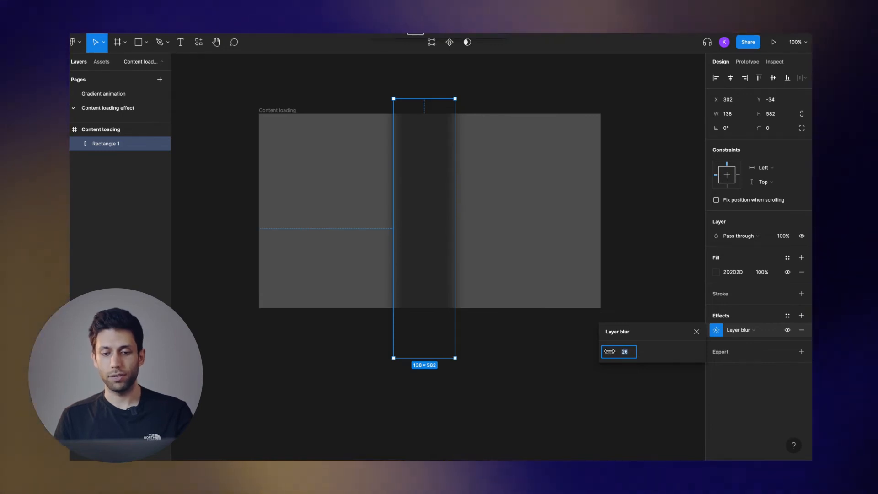
drag(674, 356, 795, 352)
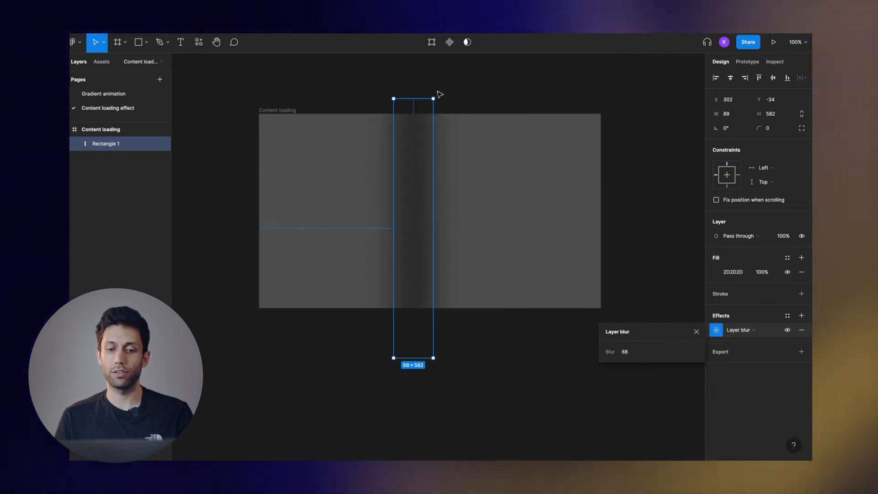
Rotate the blurred rectangle to -30° and move it just beyond the frame's upper-left corner.
drag(435, 94, 472, 103)
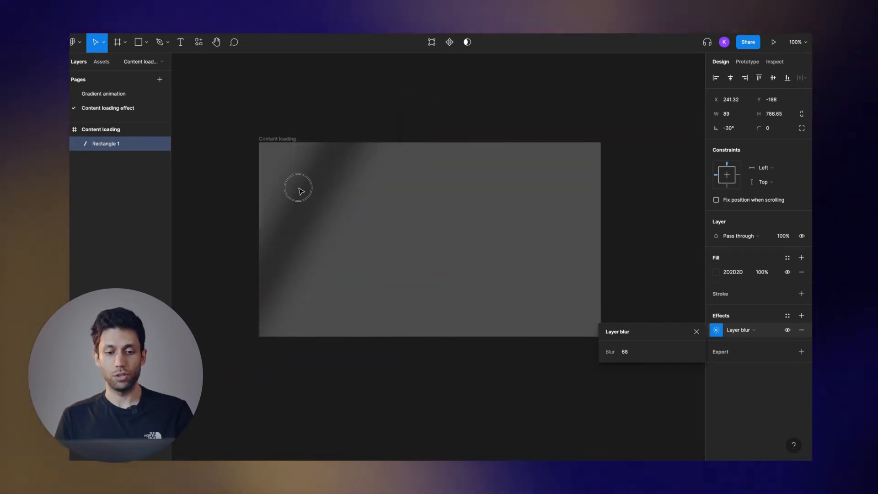
drag(292, 183, 268, 155)
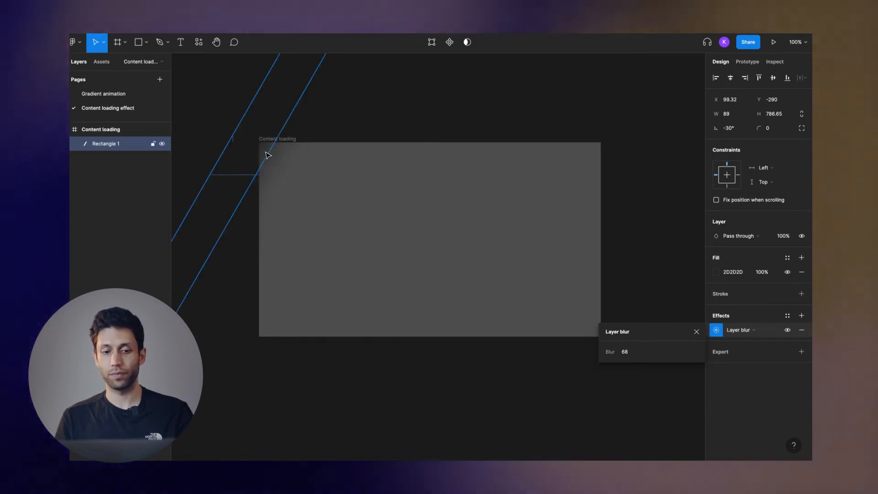
click(335, 118)
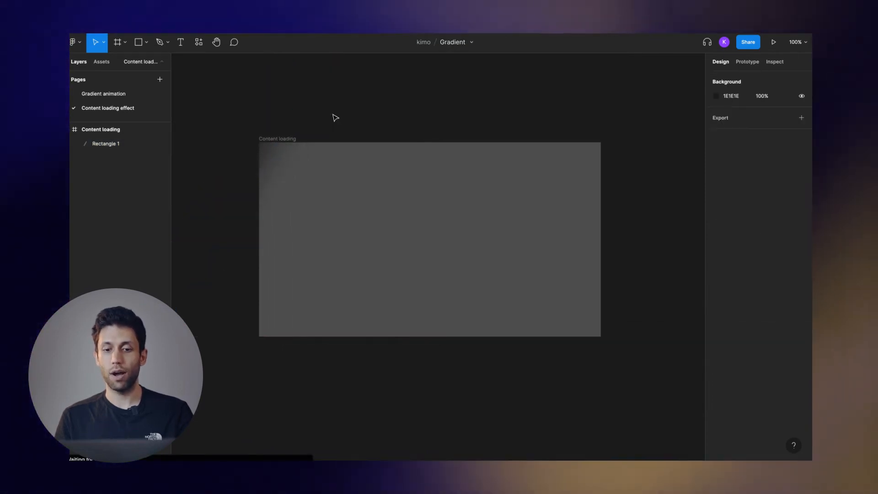
Turn the Content loading frame into a component.
click(287, 140)
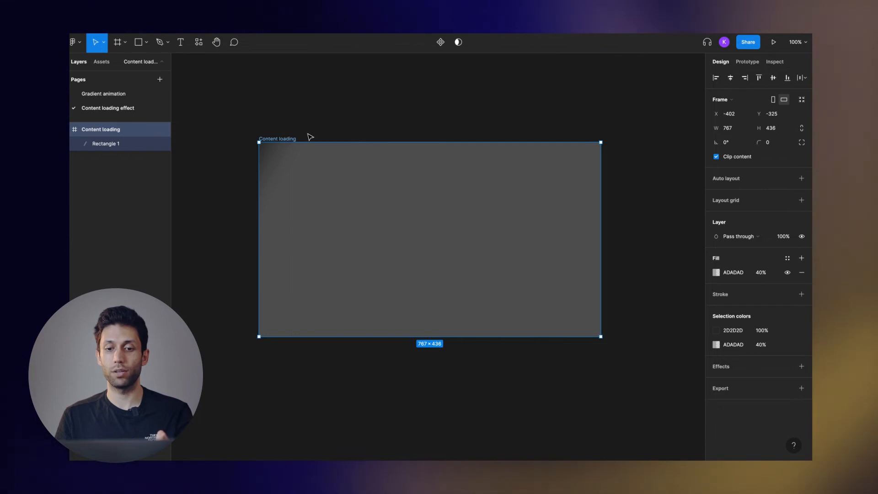
click(440, 43)
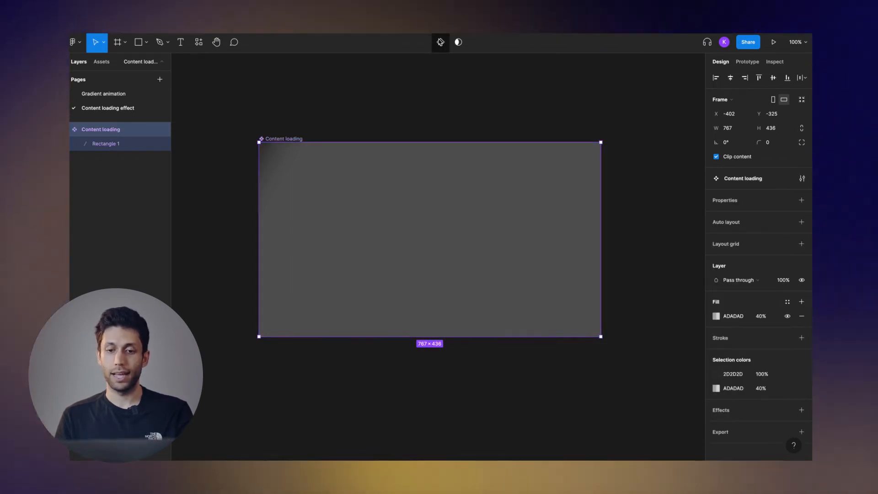
Add a second variant to the component and move its blurred rectangle, lengthened to about 881, beyond the variant's lower-right corner.
click(440, 43)
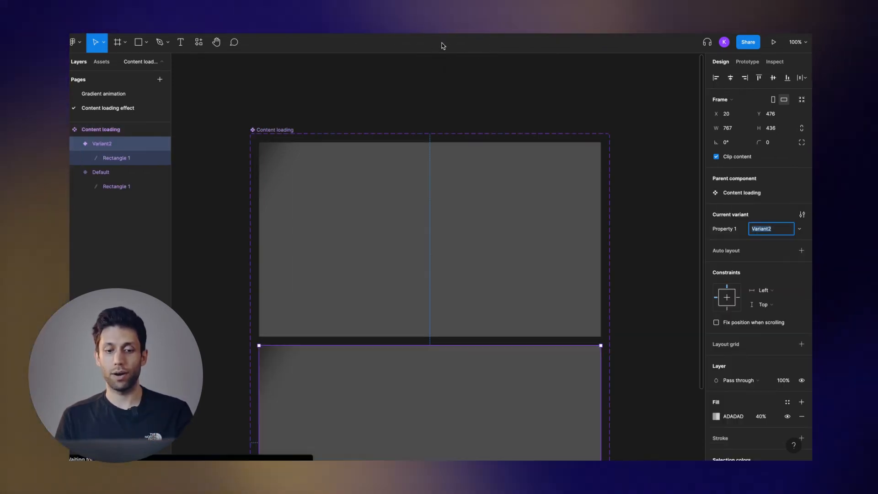
scroll(432, 219, down, 8)
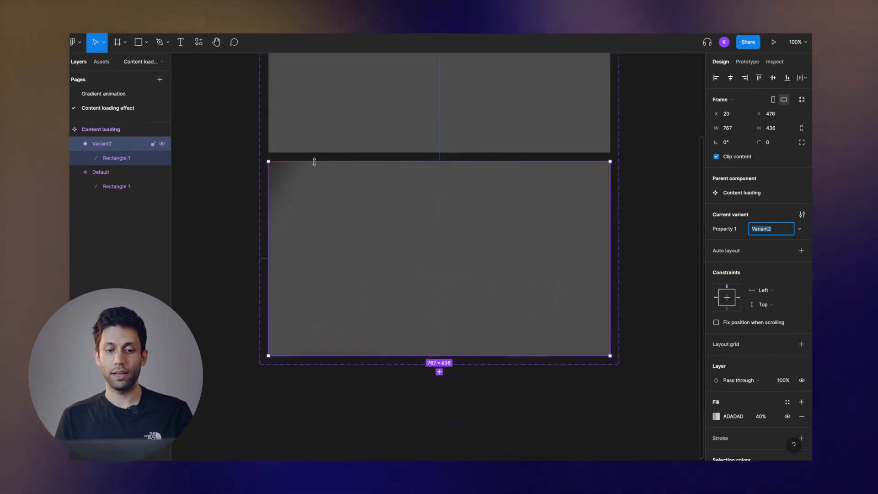
click(278, 172)
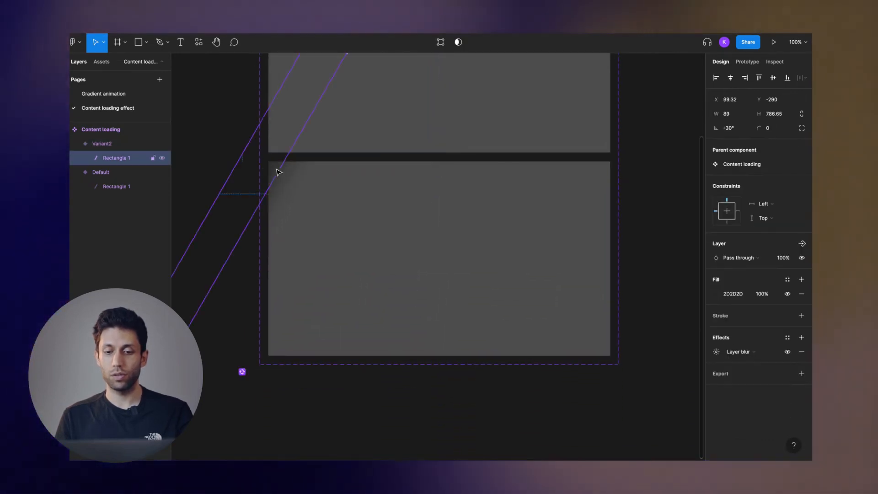
drag(321, 180, 589, 214)
drag(559, 179, 616, 213)
key(super+z)
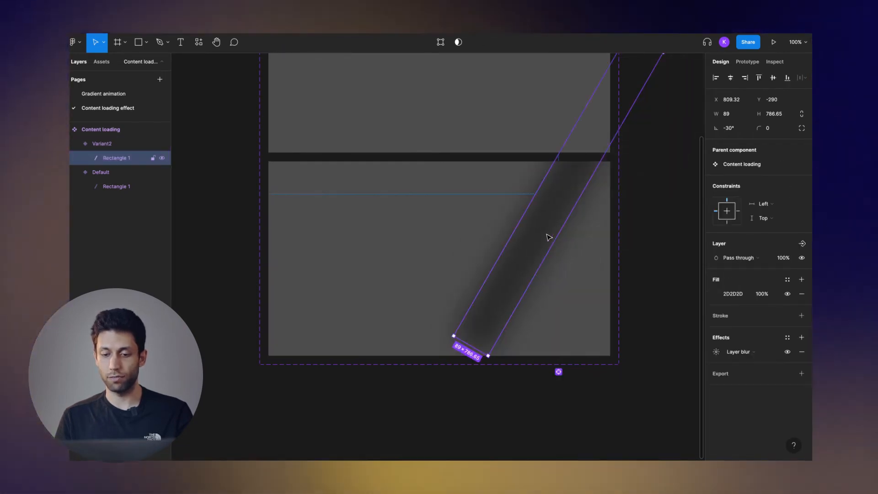
drag(514, 262, 544, 383)
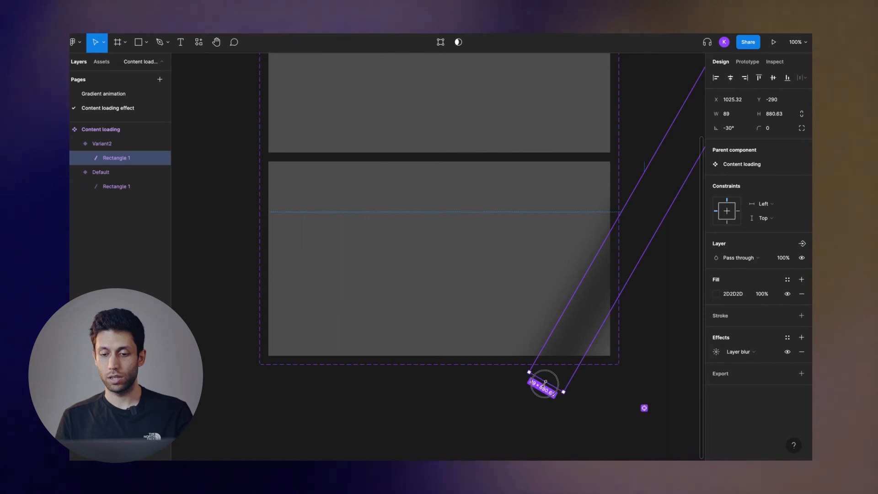
drag(578, 328, 587, 330)
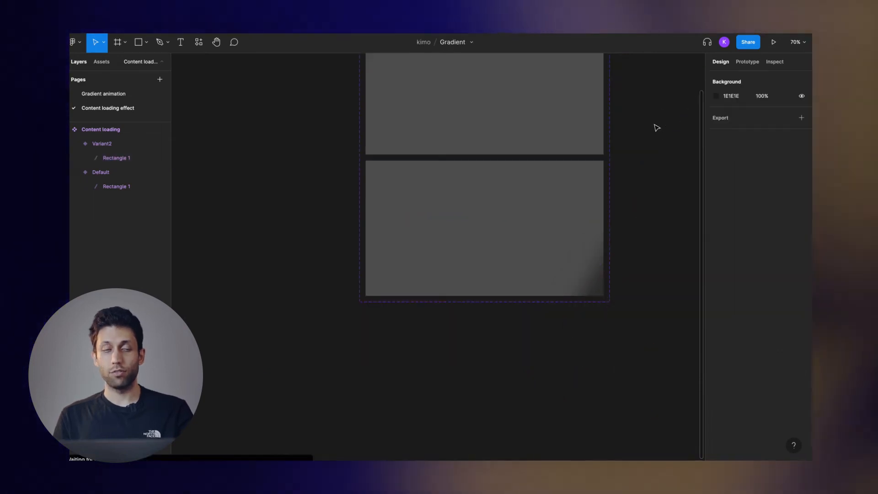
Create a prototype connection from the Default variant to Variant2.
scroll(657, 127, up, 4)
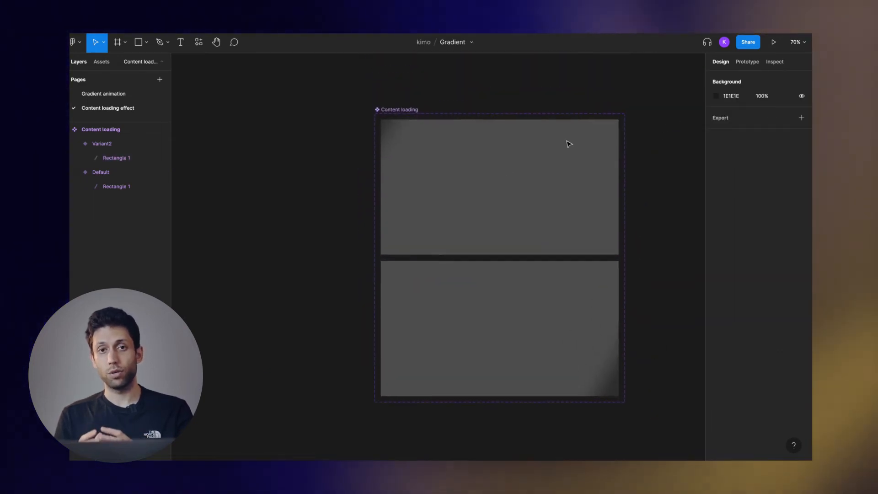
click(492, 175)
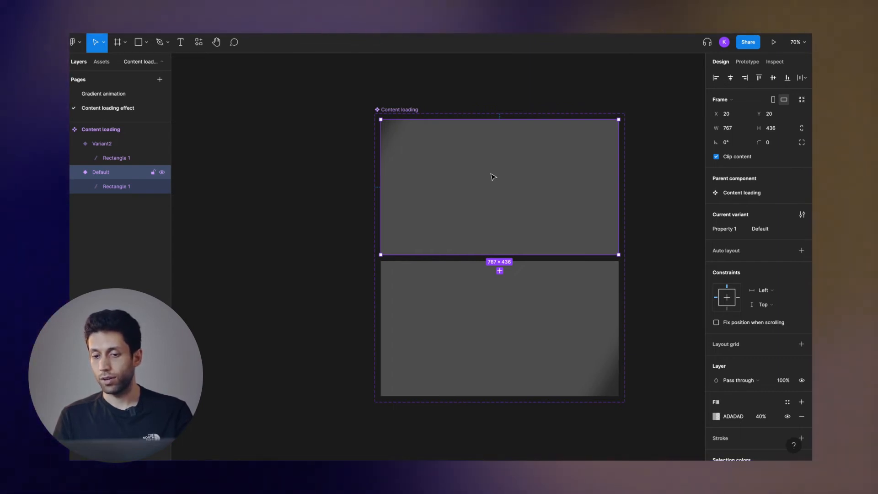
click(748, 62)
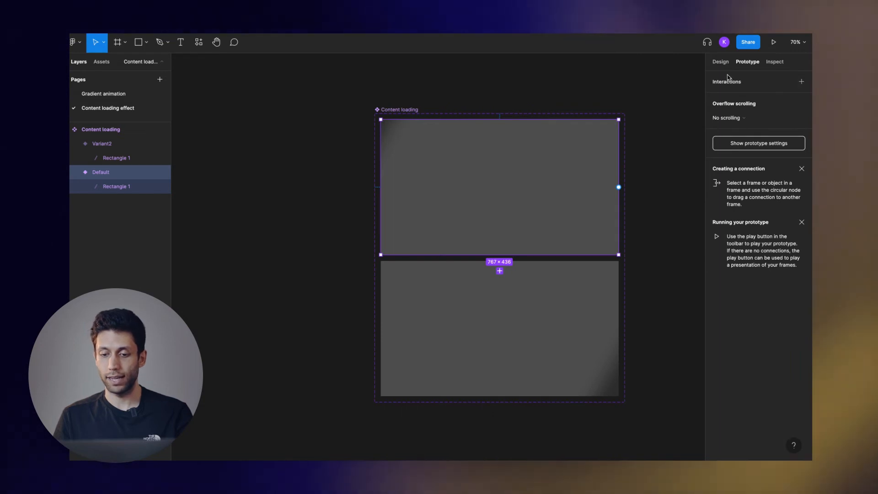
drag(619, 187, 555, 265)
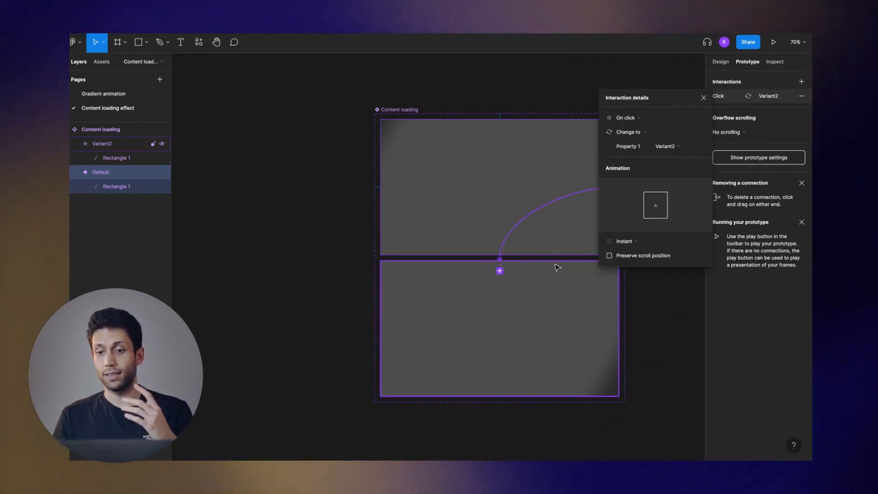
Set the Default interaction to After delay 1 ms with Smart animate, Ease in and out, lasting 1000 ms.
click(632, 120)
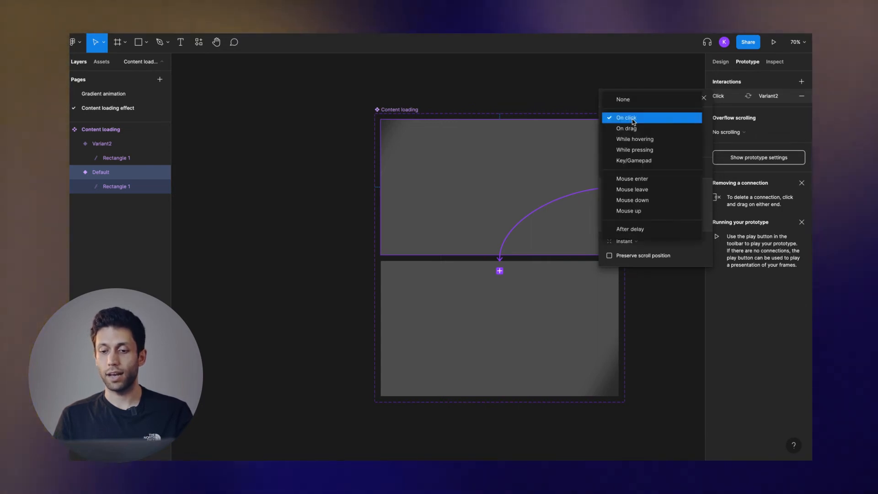
click(637, 229)
click(668, 118)
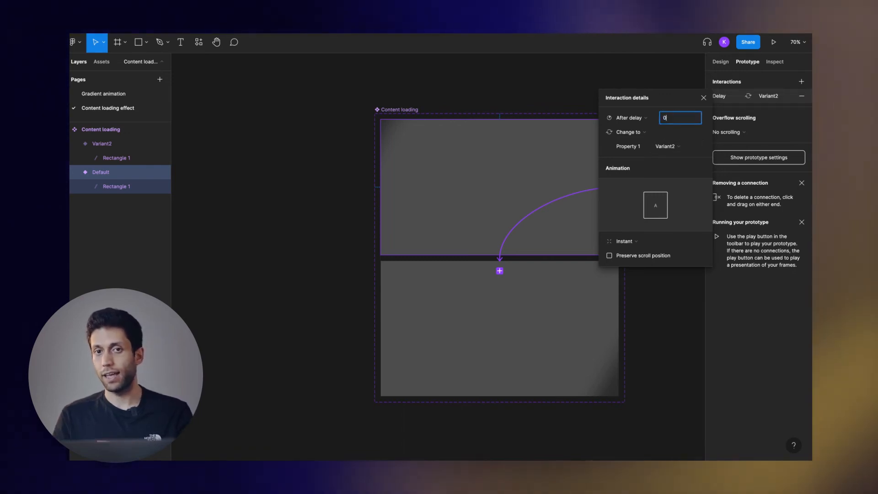
text(0)
key(Return)
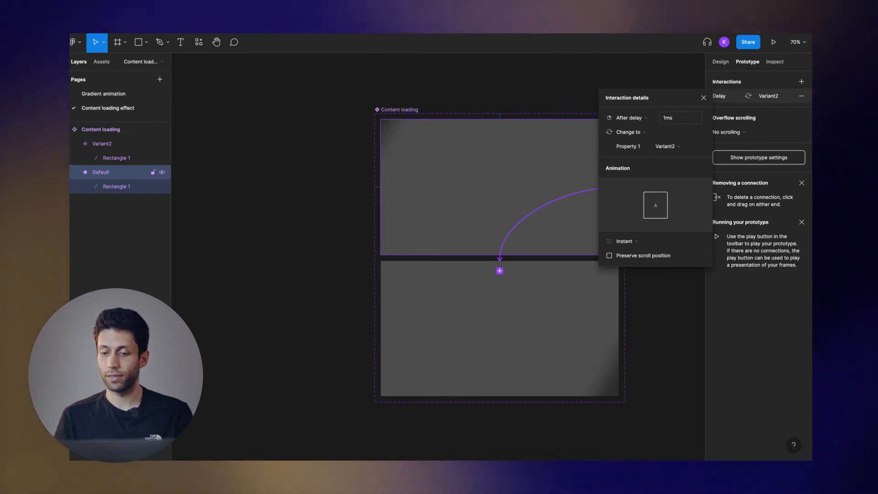
click(639, 242)
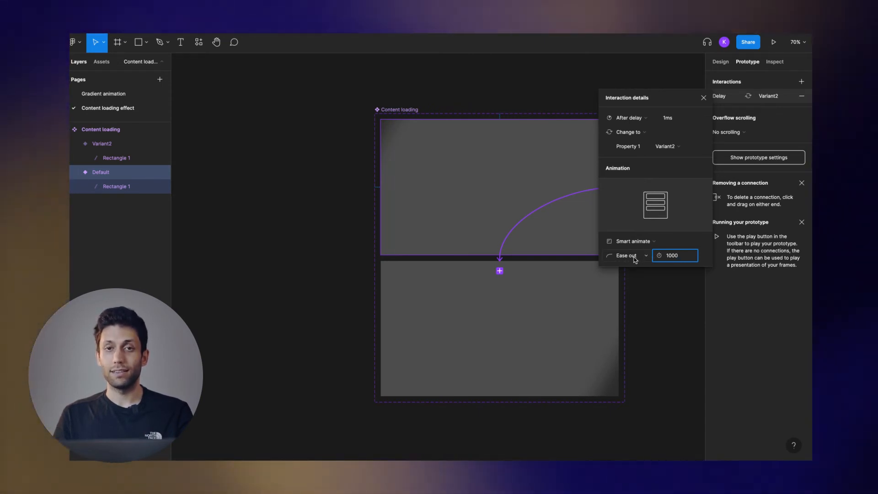
click(638, 266)
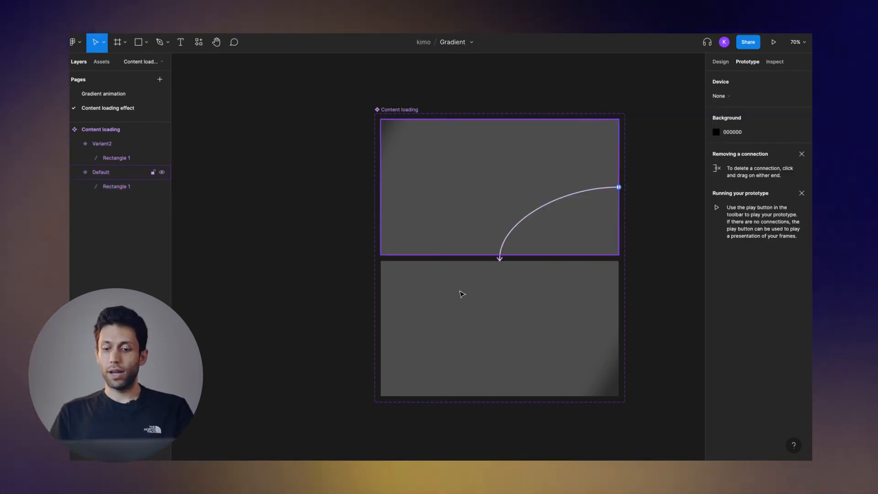
Connect Variant2 back to Default with an After delay trigger of 1 ms and an Instant transition.
click(461, 294)
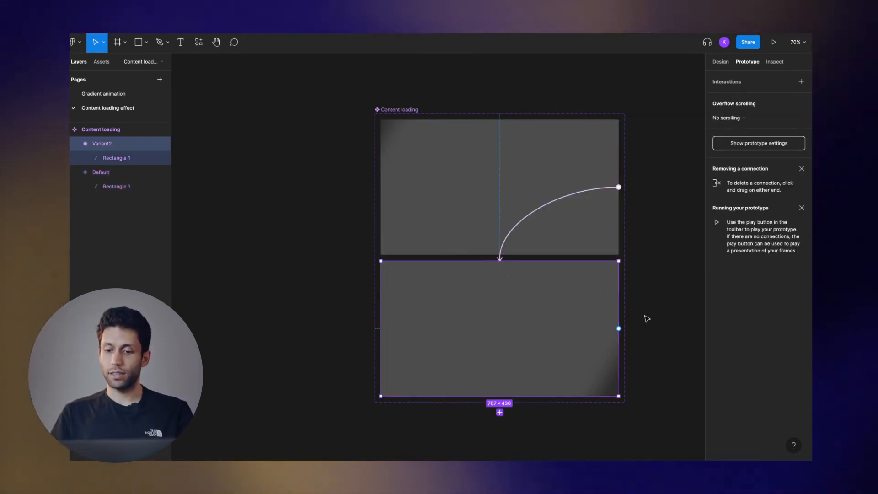
drag(645, 308, 589, 253)
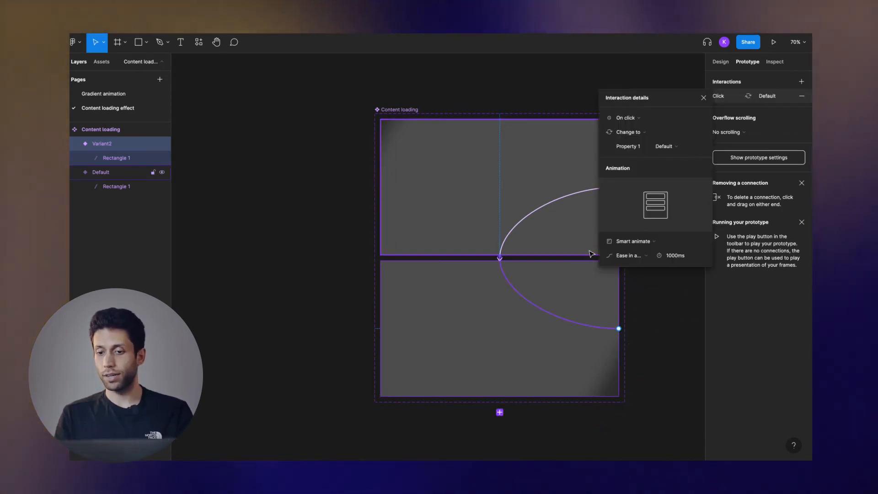
click(626, 117)
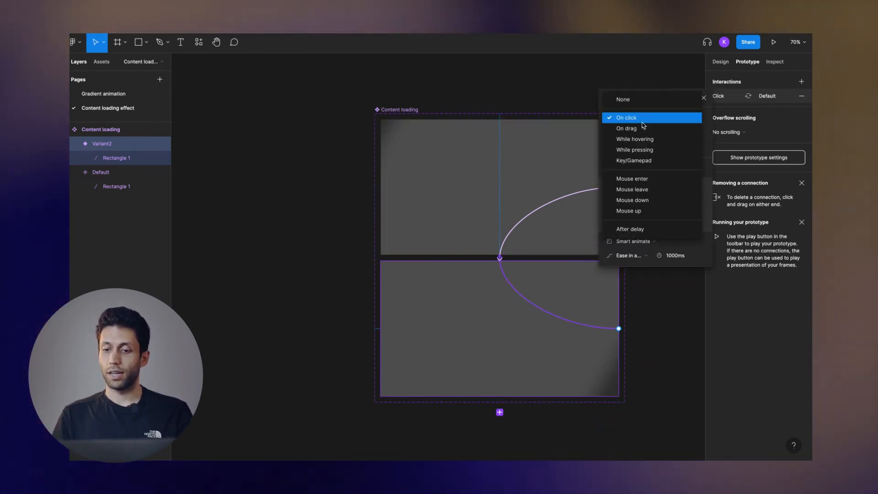
click(648, 230)
click(673, 118)
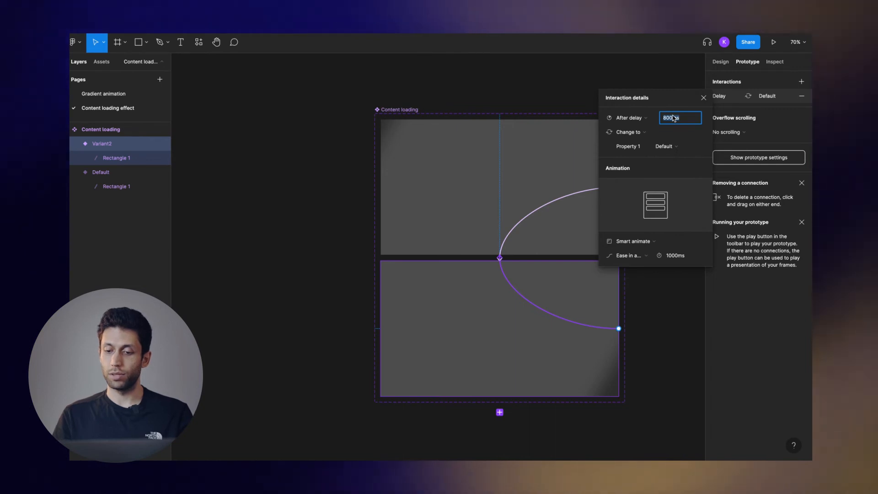
text(0)
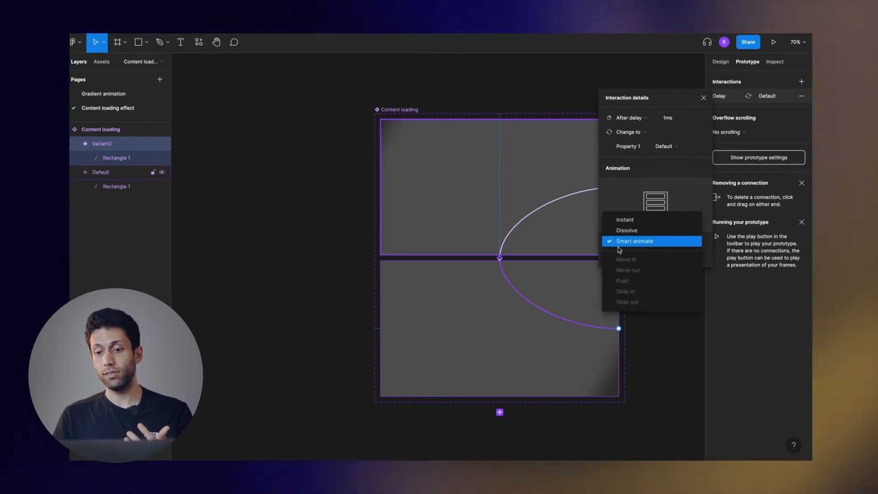
click(625, 221)
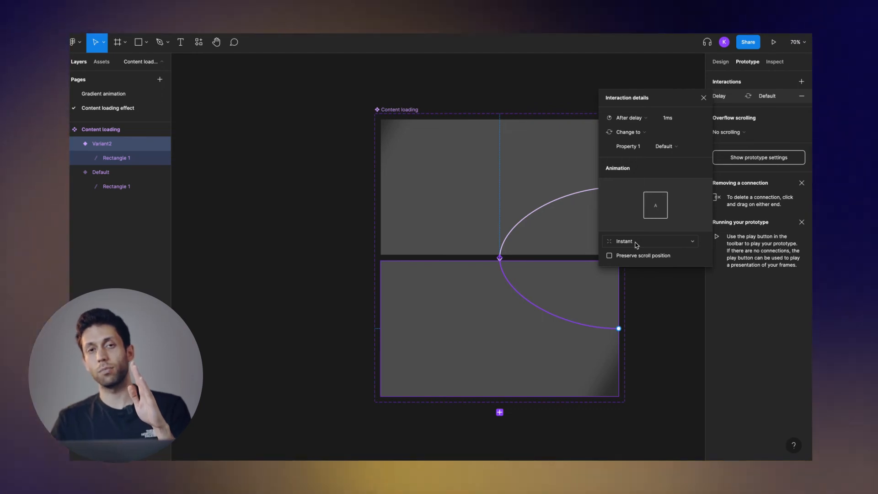
Add an iPhone 13 / 13 Pro frame and position it beside the Content loading component set, aligned near its upper edge.
scroll(515, 225, down, 5)
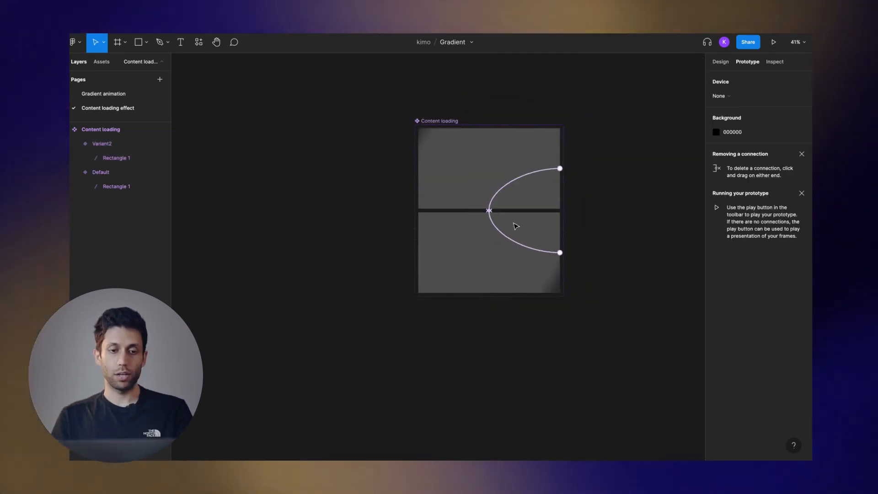
scroll(515, 225, right, 2)
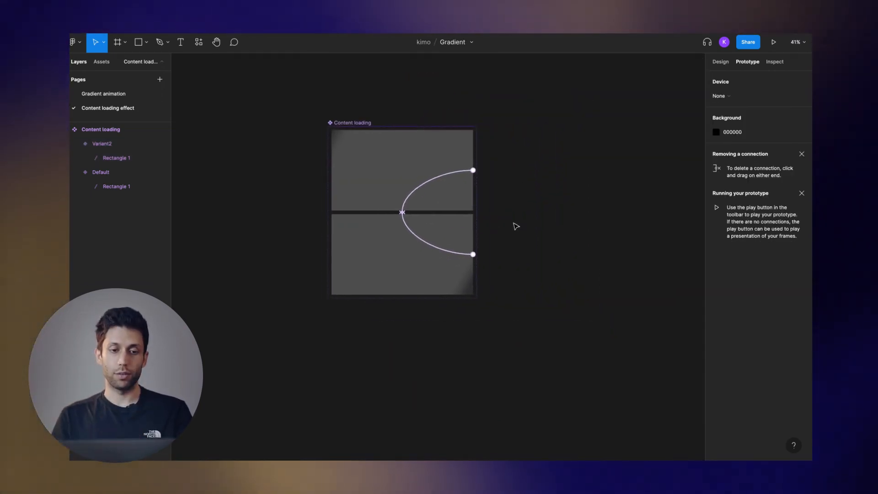
click(118, 43)
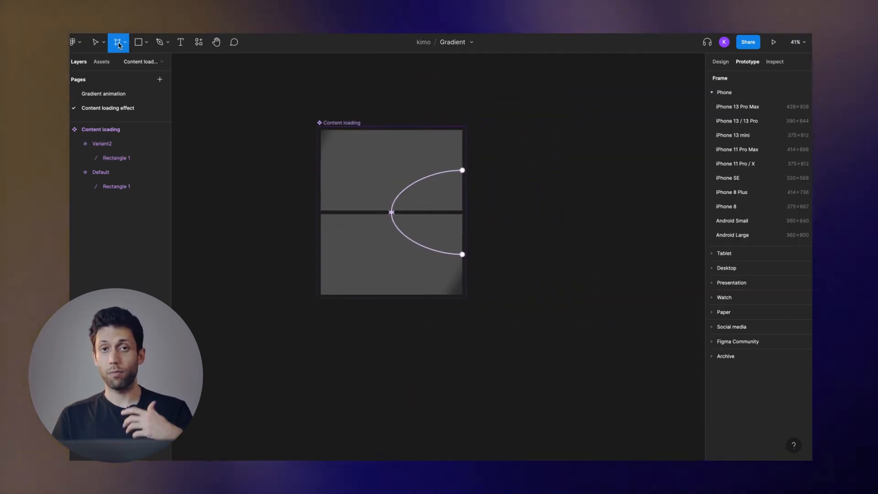
click(146, 48)
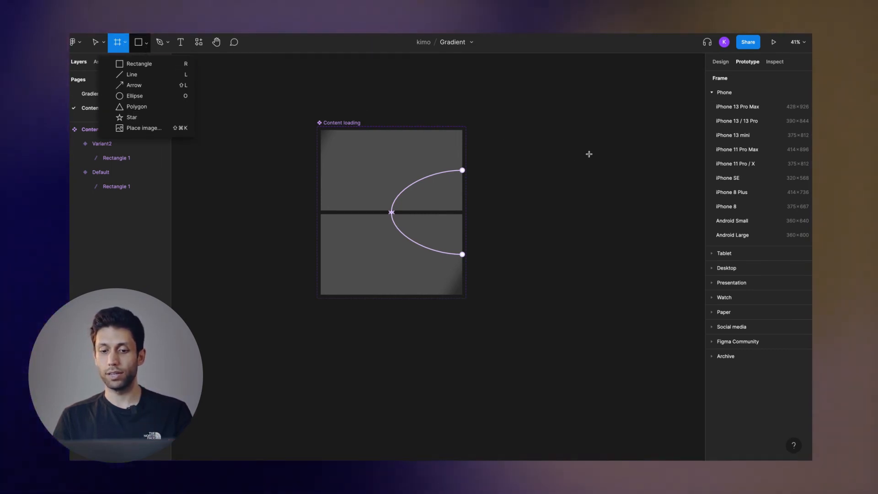
click(739, 119)
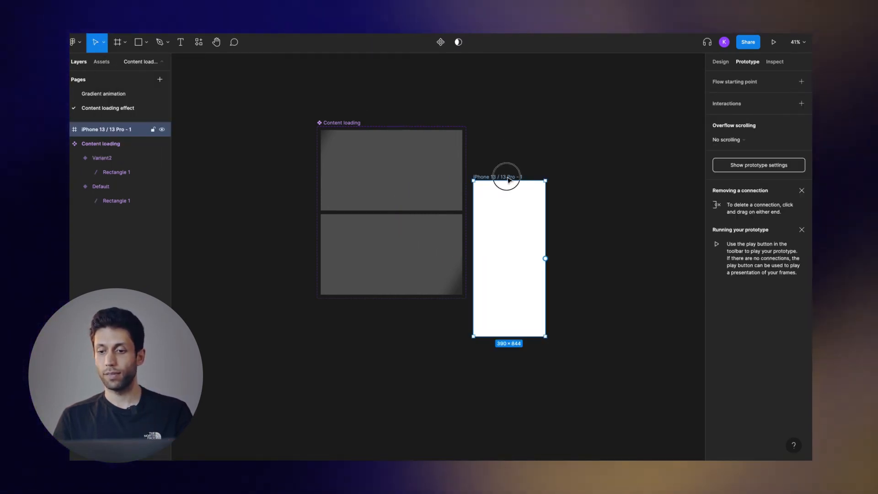
drag(508, 180, 578, 116)
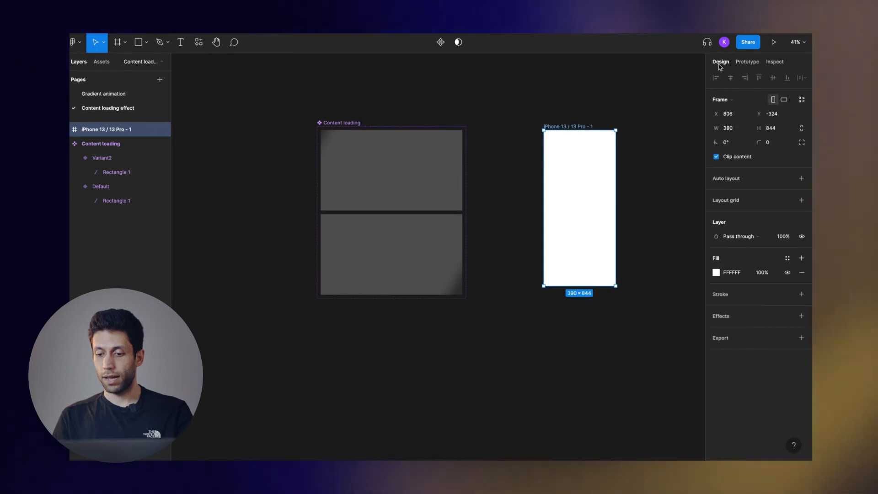
Set the phone frame's fill to the near-black colour 161616.
click(716, 272)
drag(617, 329, 590, 341)
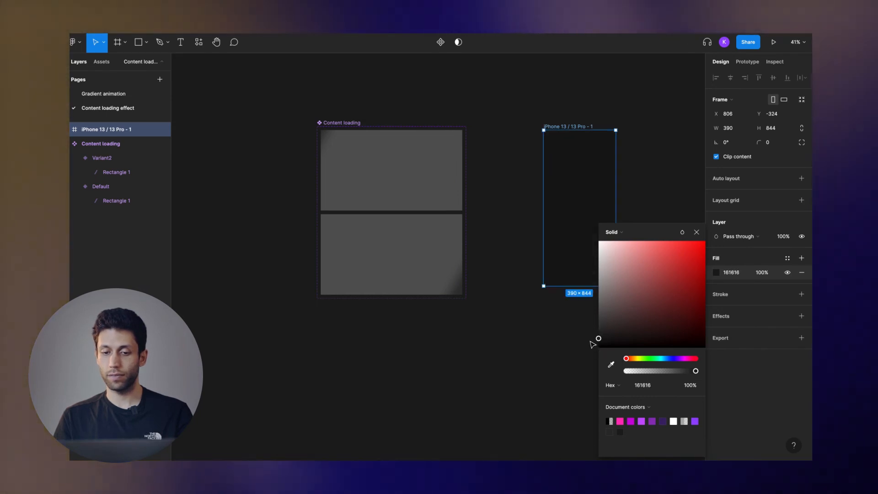
click(497, 228)
Insert a Content loading component instance into the phone frame and resize it to 347 × 261 near the frame's upper edge.
scroll(497, 227, right, 3)
scroll(498, 227, up, 1)
scroll(489, 224, up, 5)
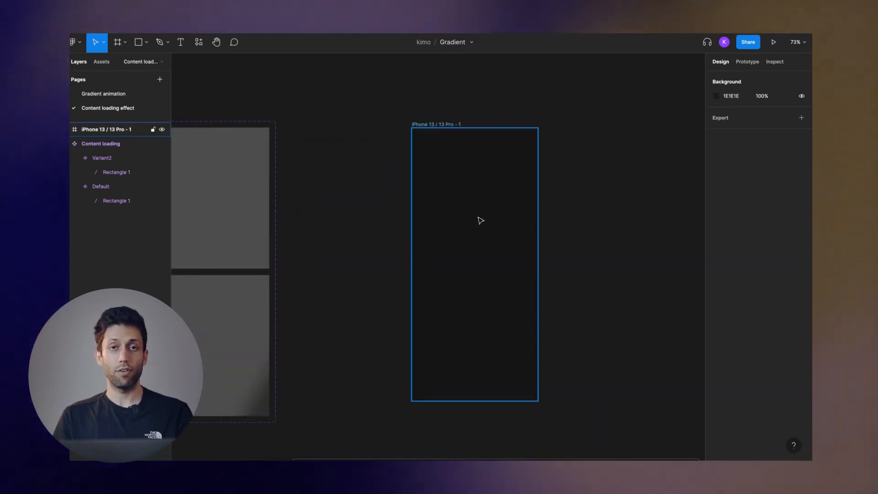
click(100, 62)
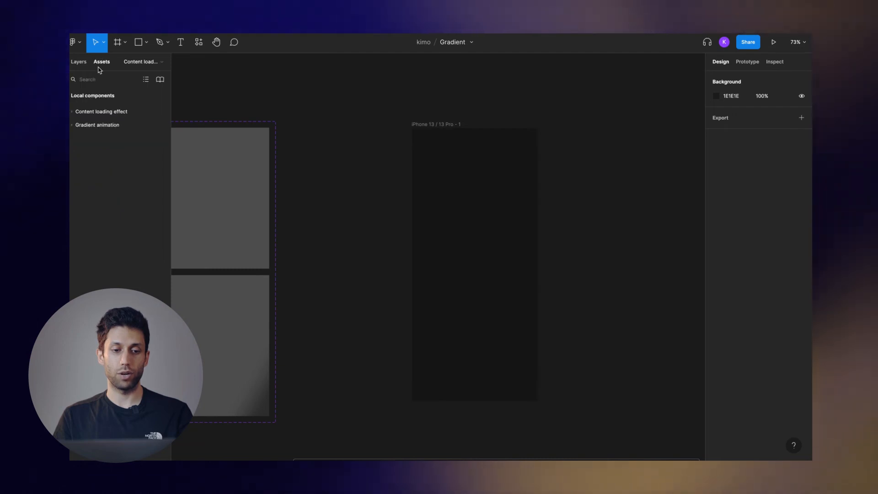
click(73, 113)
drag(85, 146, 491, 221)
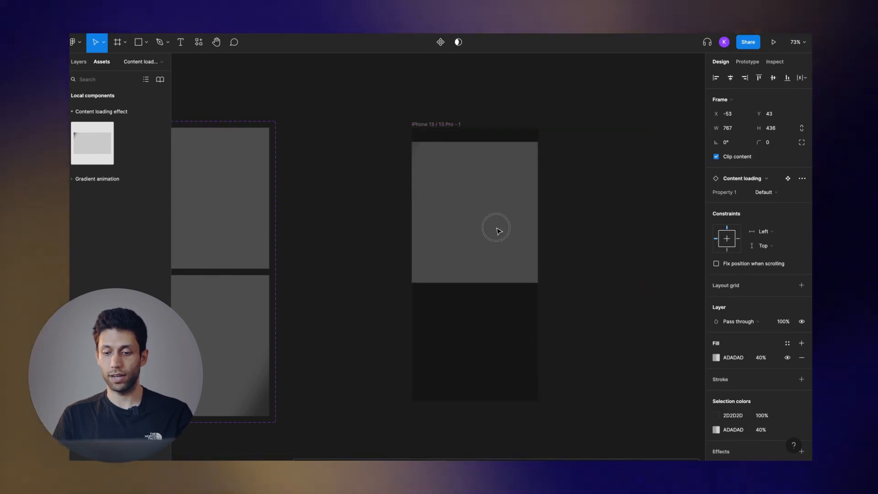
drag(609, 286, 509, 202)
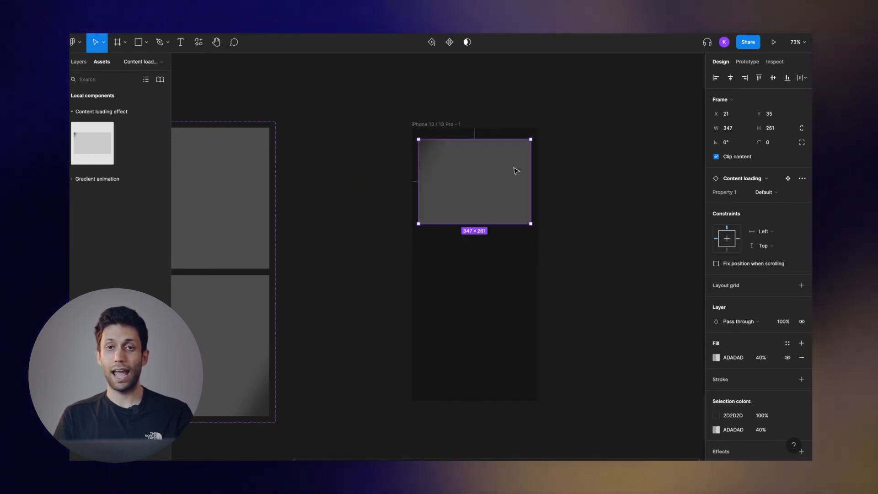
Widen the three thin placeholder bars below the title bar together.
scroll(516, 171, up, 5)
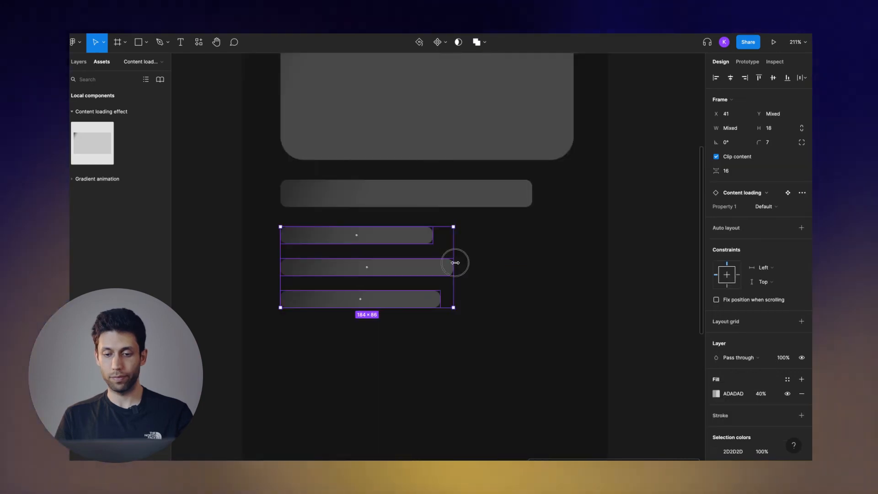
drag(455, 263, 488, 264)
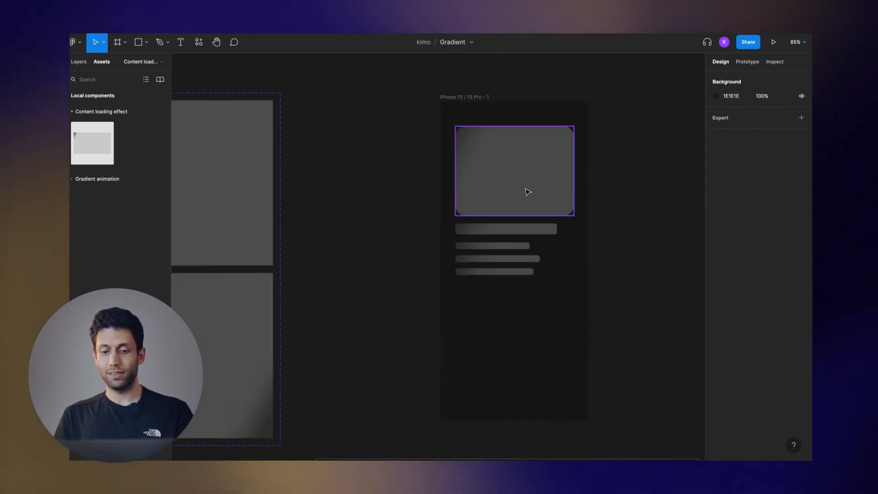
Select the loading placeholders in the phone frame and move them down together.
shift+click(481, 260)
shift+click(479, 271)
drag(491, 183, 491, 206)
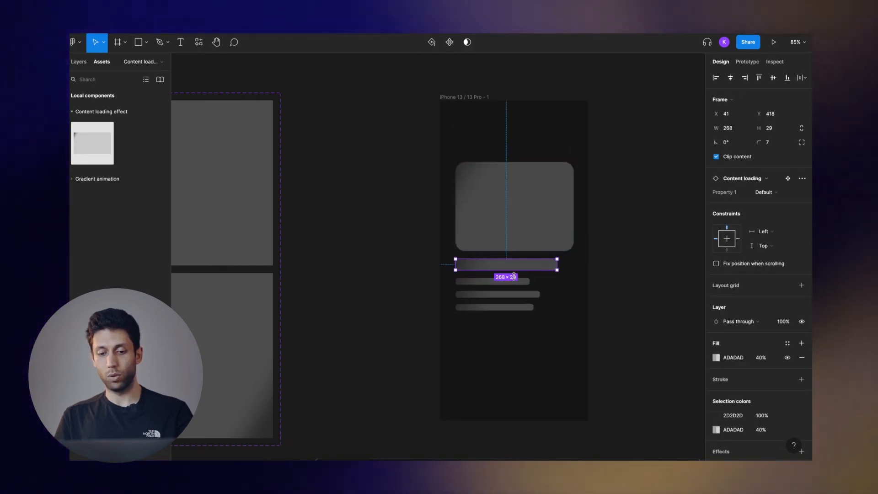
Move the title bar and the three thin bars slightly down, widening the gaps below the image placeholder.
click(496, 283)
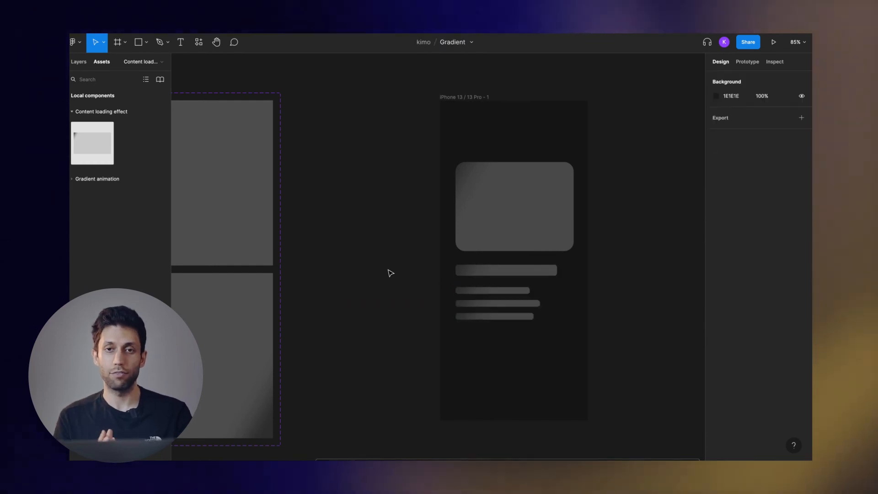
scroll(391, 273, right, 3)
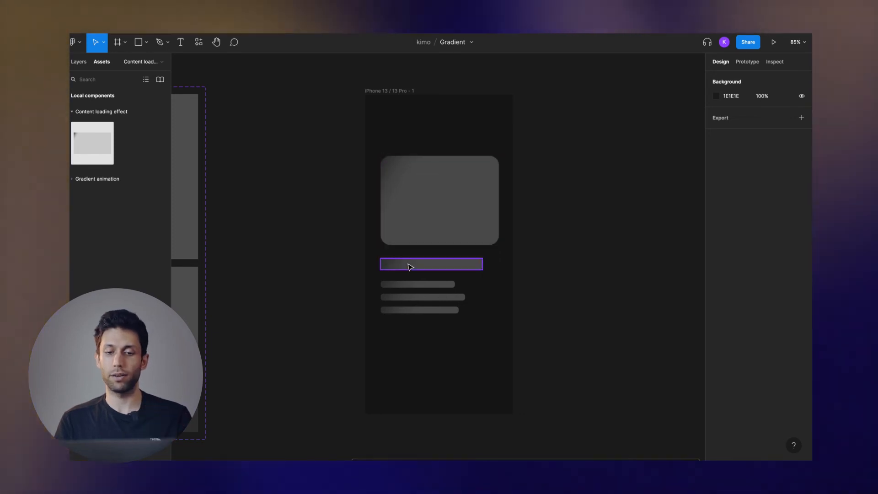
Check the title and thin placeholder bars, and run the prototype preview of the phone frame.
click(409, 265)
click(411, 284)
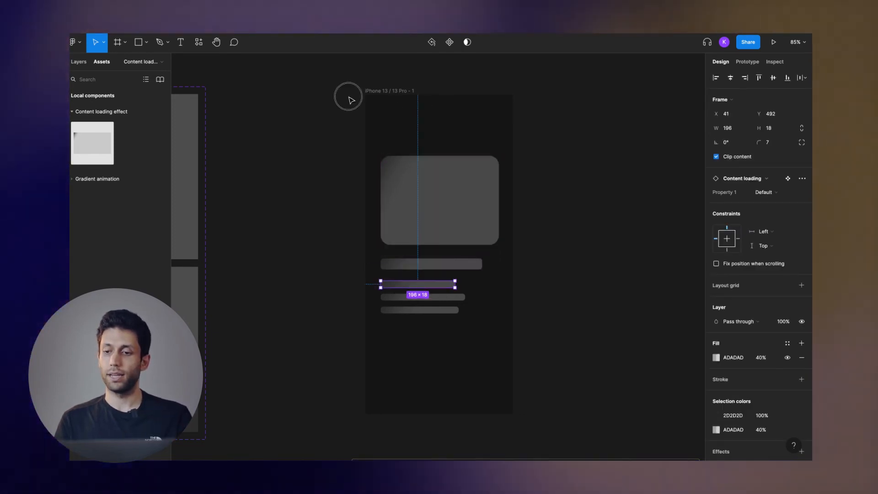
click(776, 39)
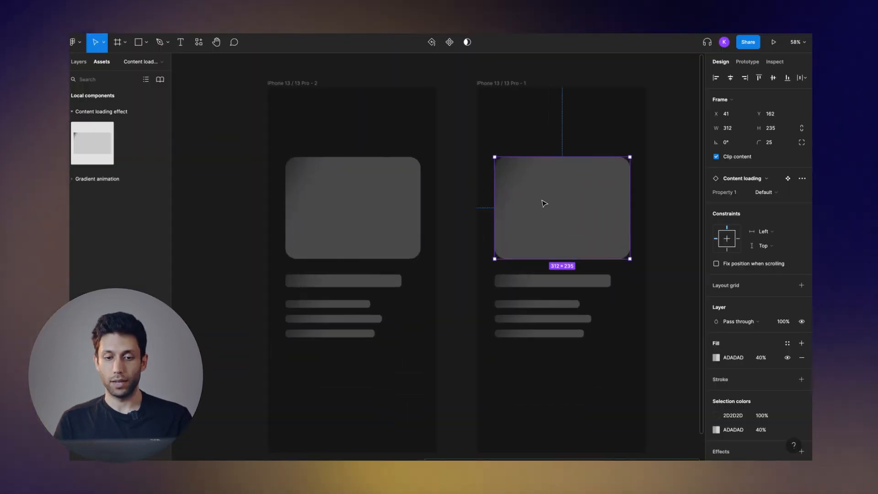
Duplicate the iPhone 13 / 13 Pro - 1 frame beside the original and delete all placeholders from the iPhone 13 / 13 Pro - 2 frame.
scroll(341, 150, down, 3)
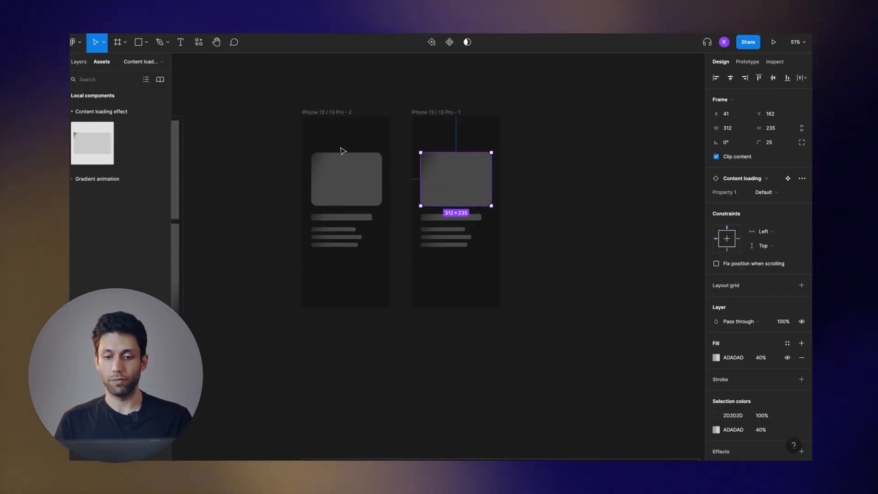
drag(419, 113, 528, 113)
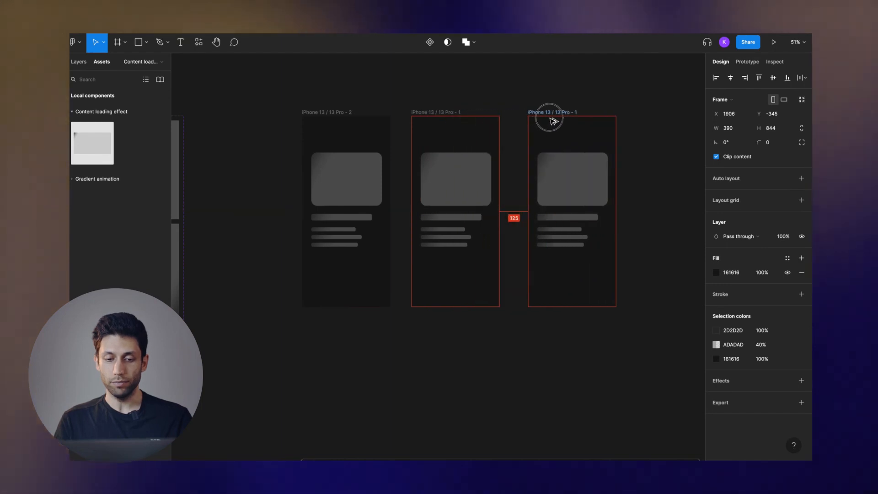
click(323, 235)
key(Delete)
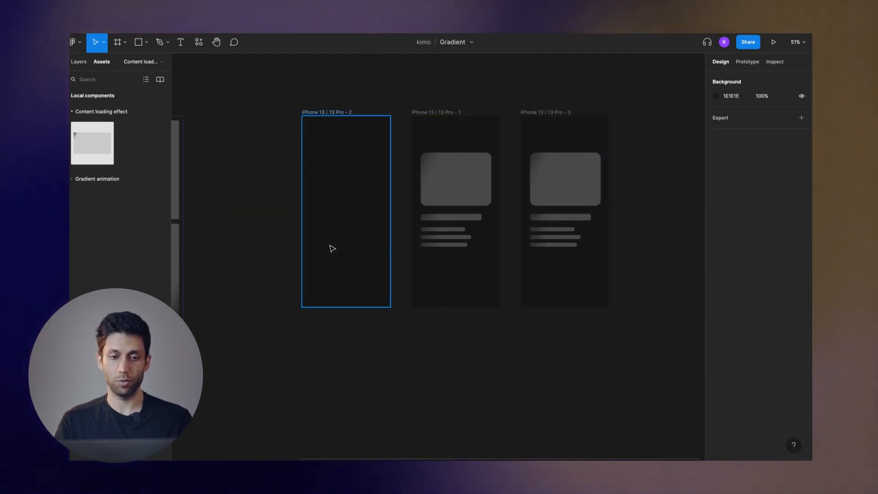
Add the text "Click here" at size 36 to the empty phone frame and move it to the frame's centre.
scroll(332, 226, up, 2)
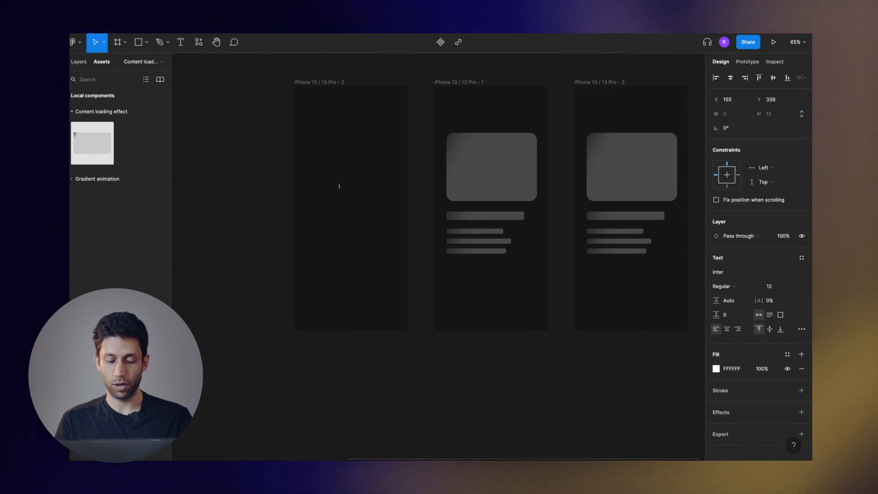
text(Click here)
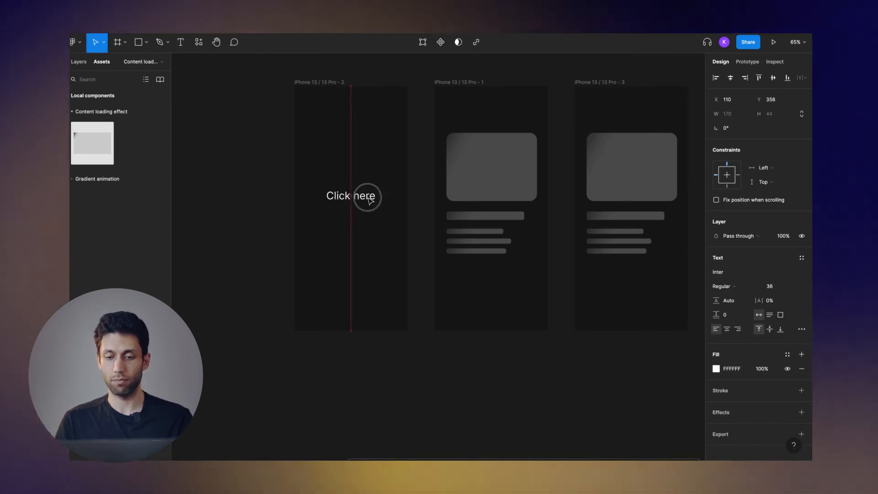
drag(368, 200, 368, 212)
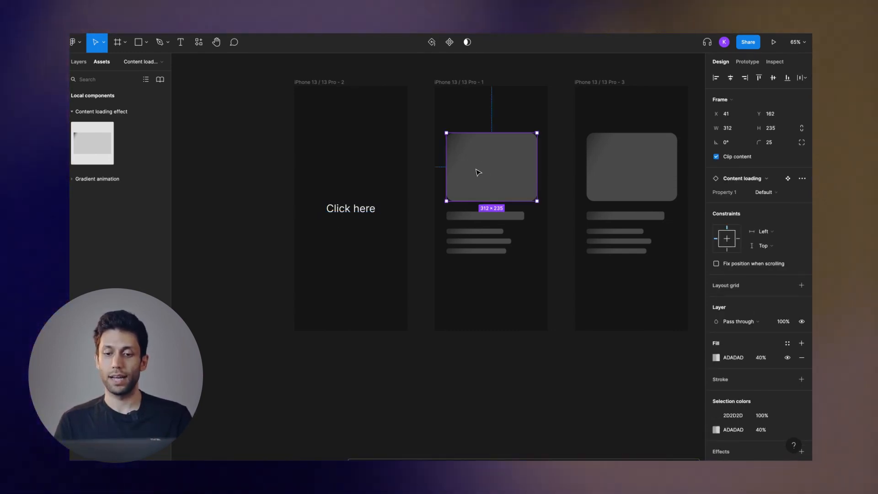
scroll(479, 173, right, 5)
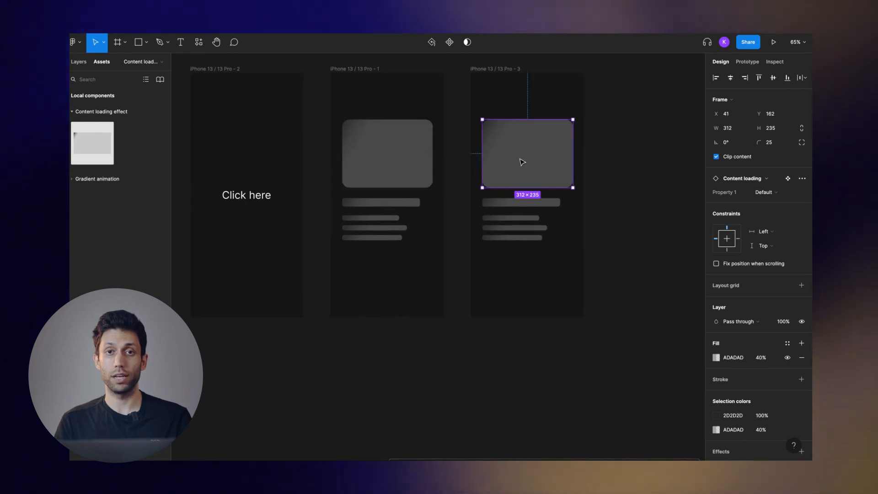
scroll(522, 162, up, 4)
scroll(522, 162, down, 3)
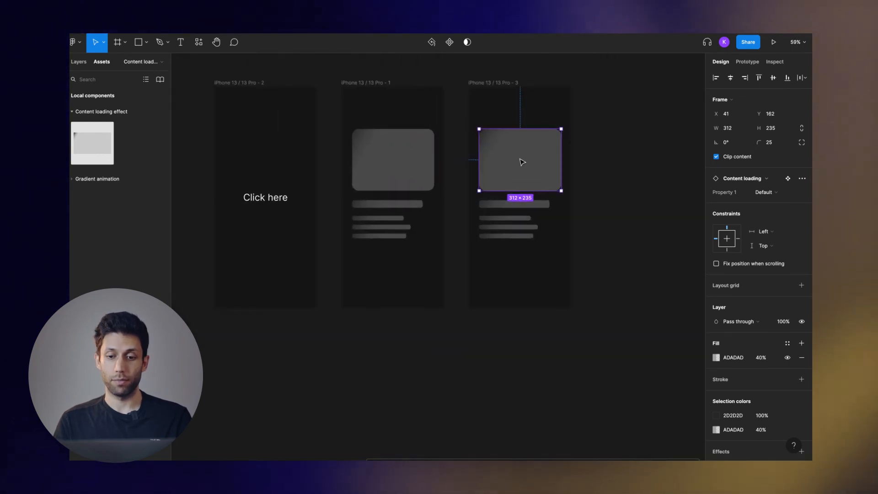
Run the prototype from the "Click here" phone screen and trigger its text to test the flow.
click(267, 197)
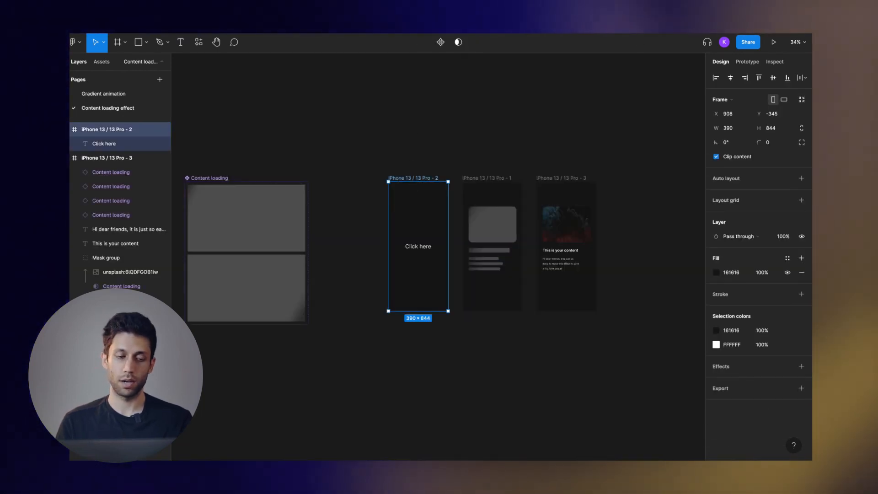
click(774, 41)
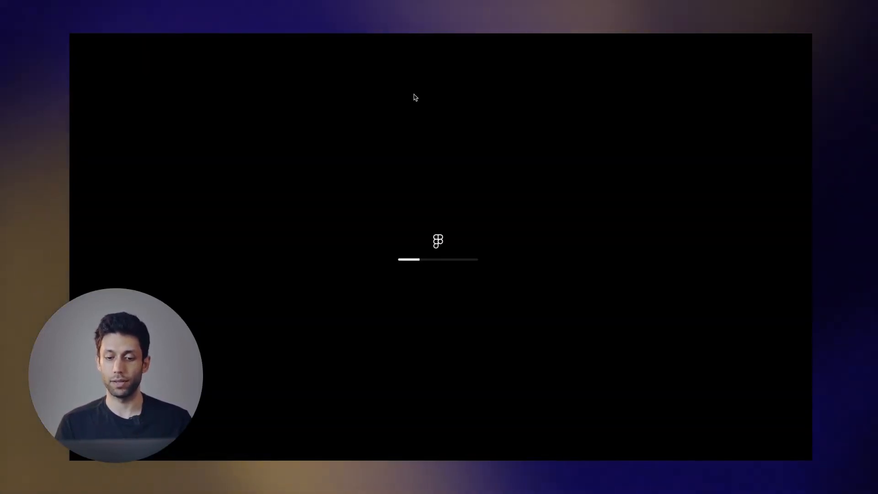
click(439, 249)
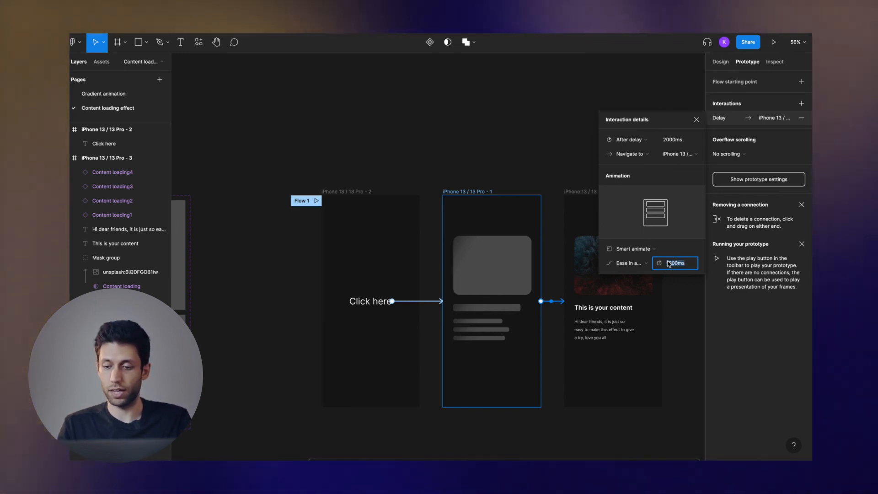
Set the Smart animate duration from the skeleton screen to the content screen to 300 ms and test the flow in the prototype.
text(300)
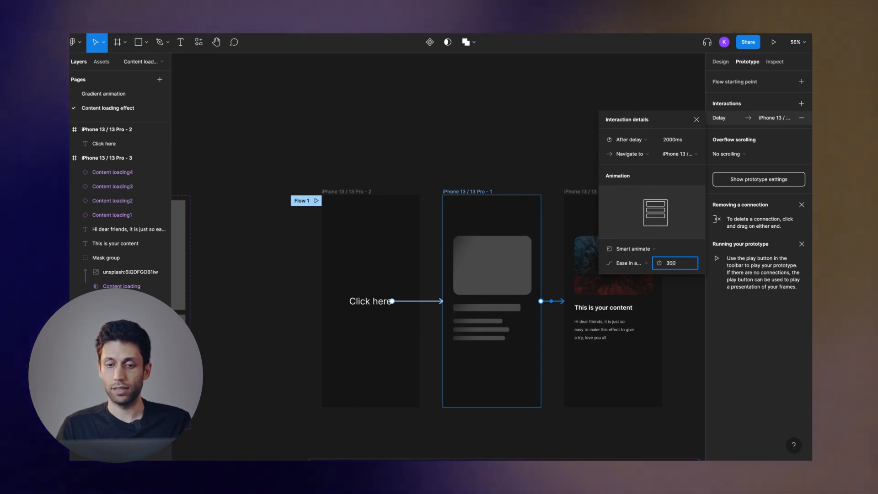
key(Return)
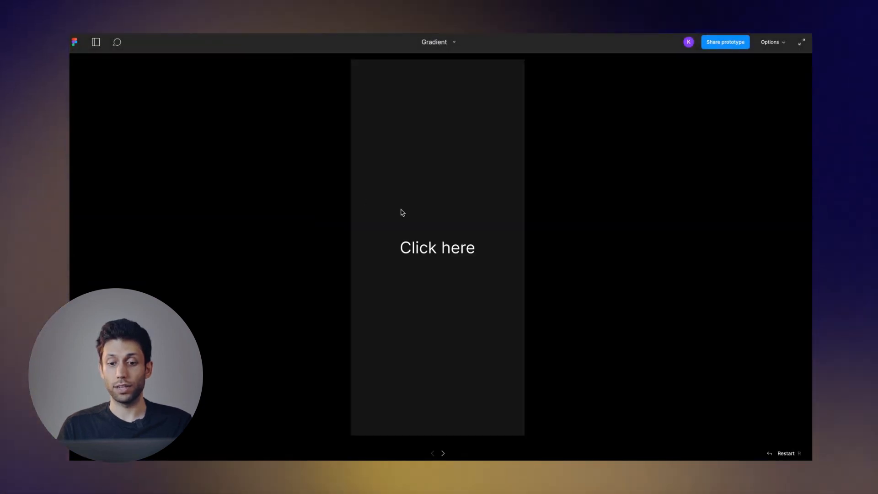
click(432, 246)
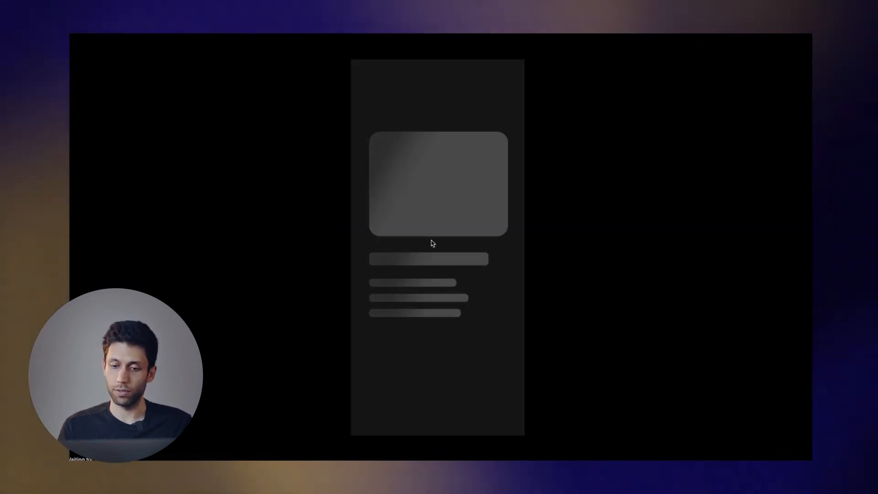